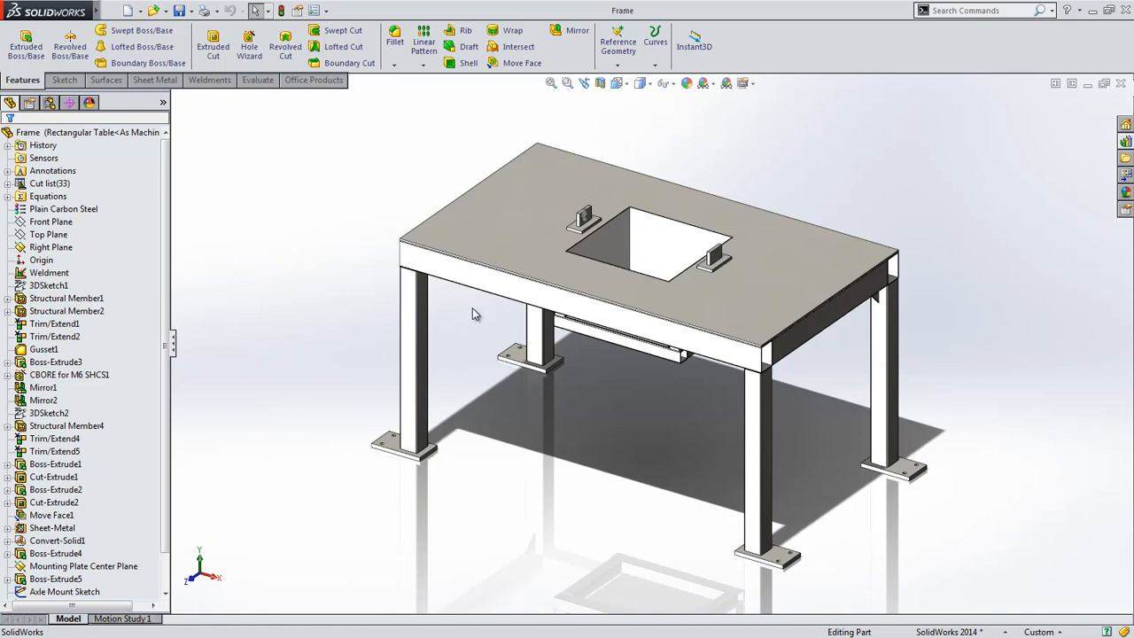
scroll(519, 387, "down", 10)
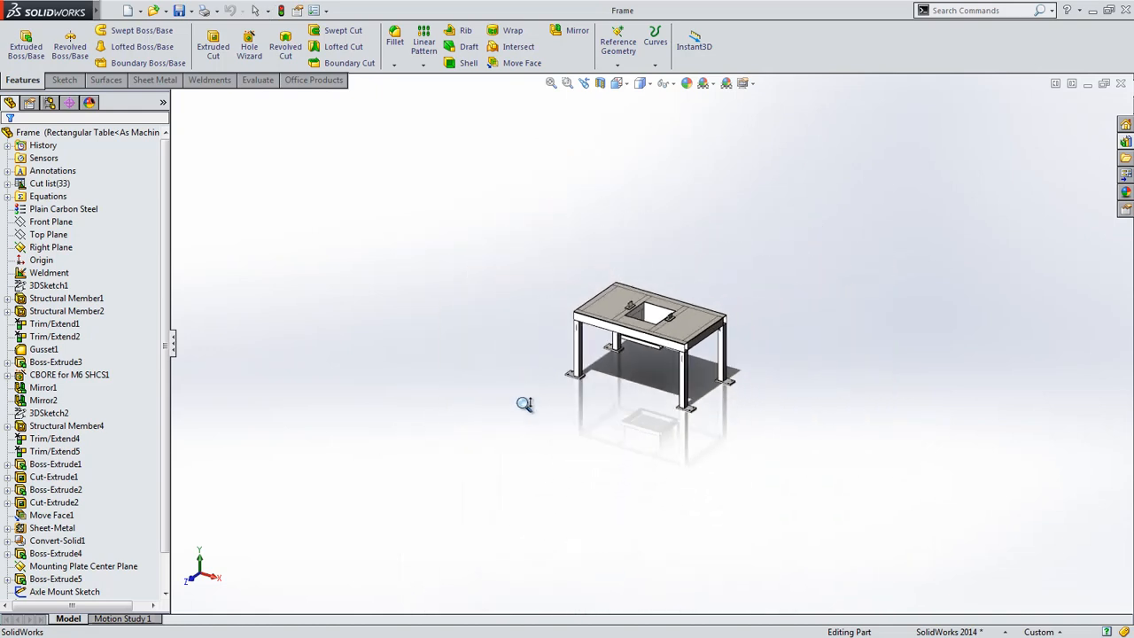
middle_click_drag(590, 404, 548, 431)
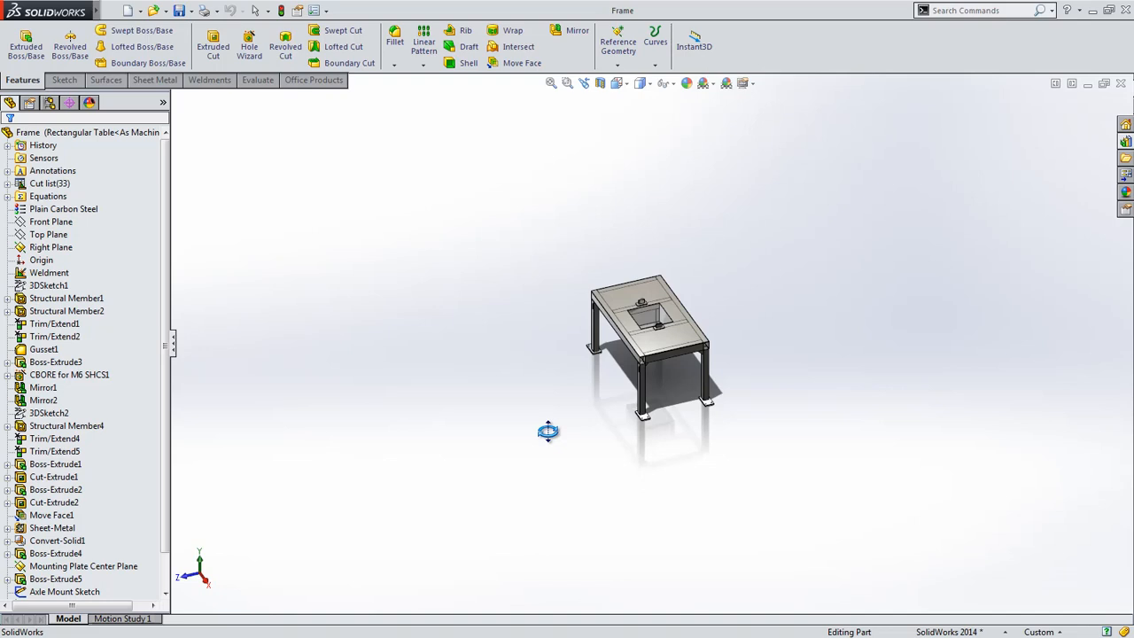
middle_click_drag(547, 431, 592, 435)
key("f")
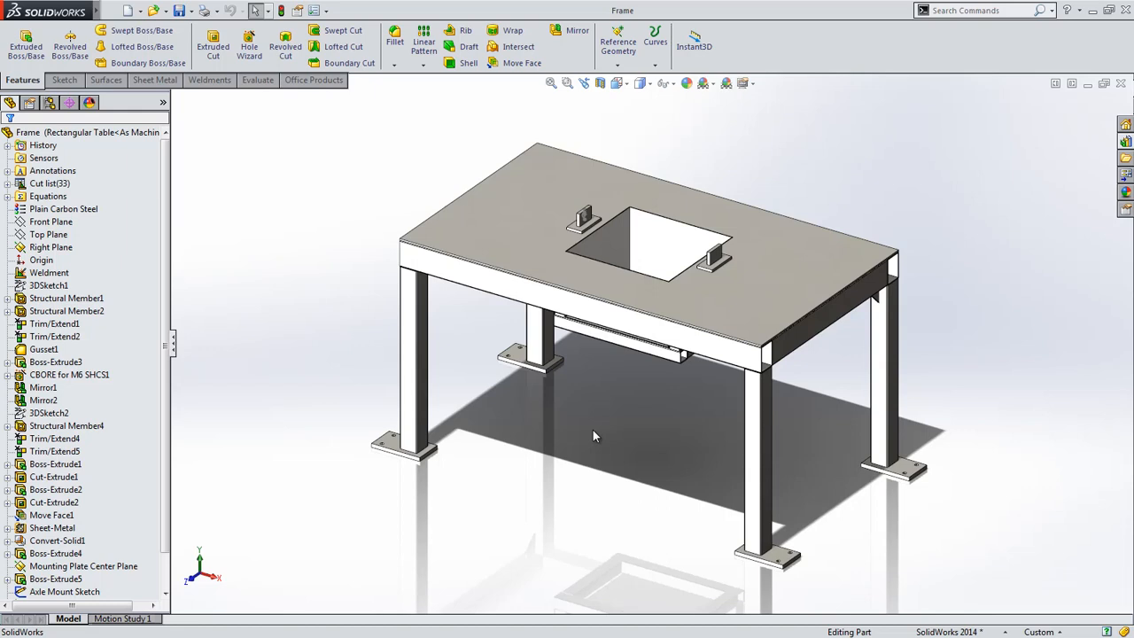
Hide the flat tabletop plate so the frame members beneath it are exposed.
left_click(538, 249)
left_click(602, 192)
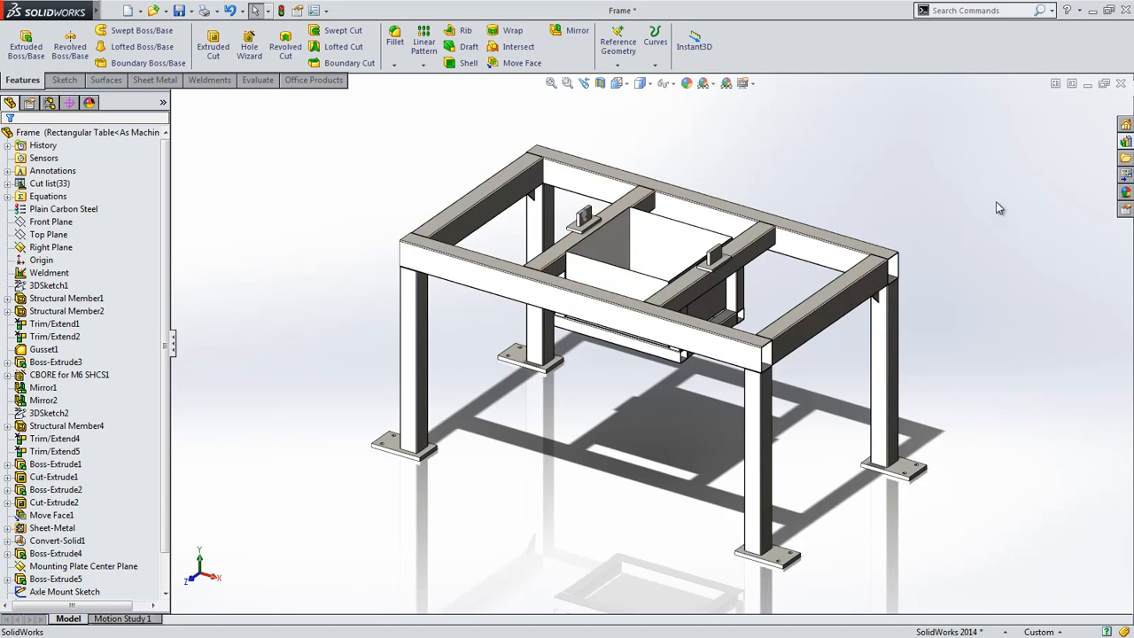
Browse the AI Tube (Rectangular) profiles in the Design Library's ANSI Inch weldment folder.
left_click(1125, 141)
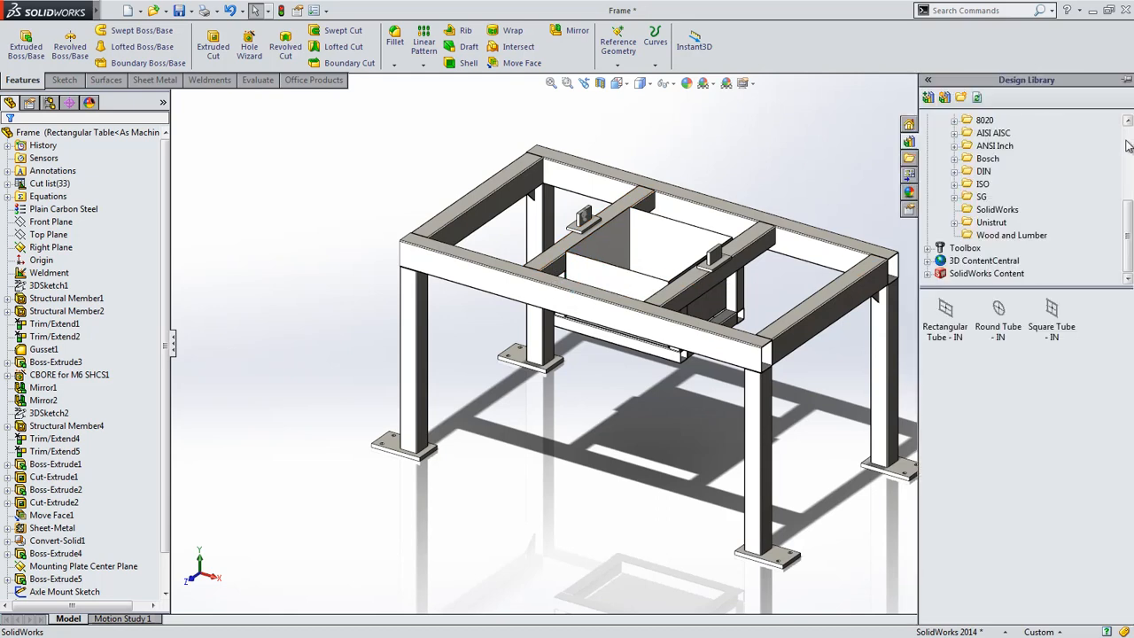
left_click(954, 146)
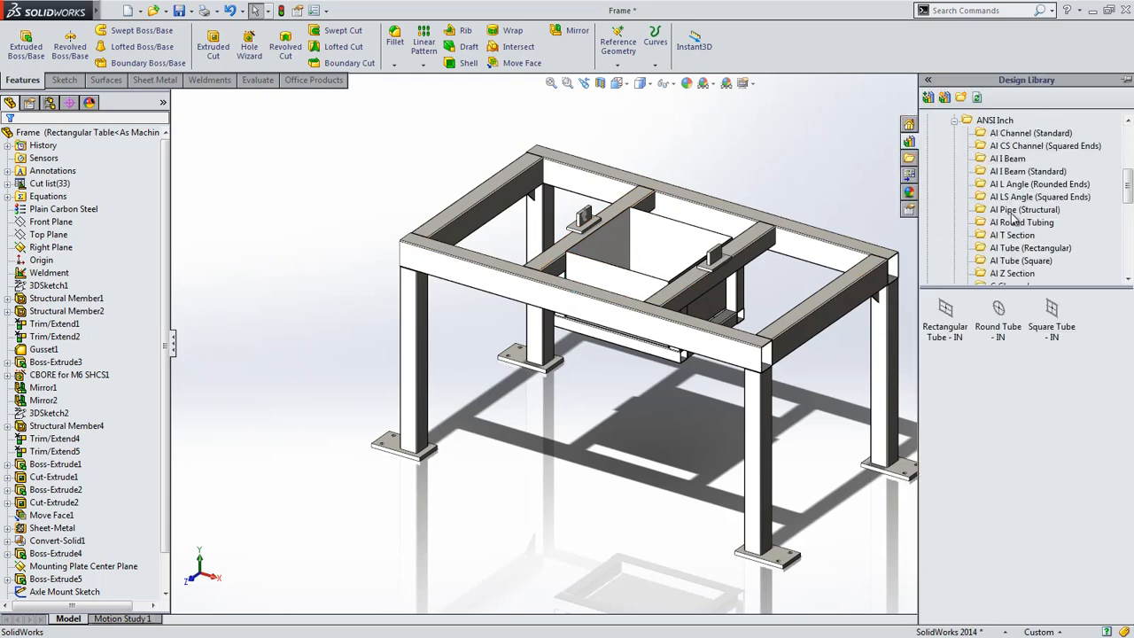
left_click(1023, 249)
mouse_move(1124, 323)
left_mouse_down()
mouse_move(1125, 560)
mouse_move(1126, 317)
left_mouse_up()
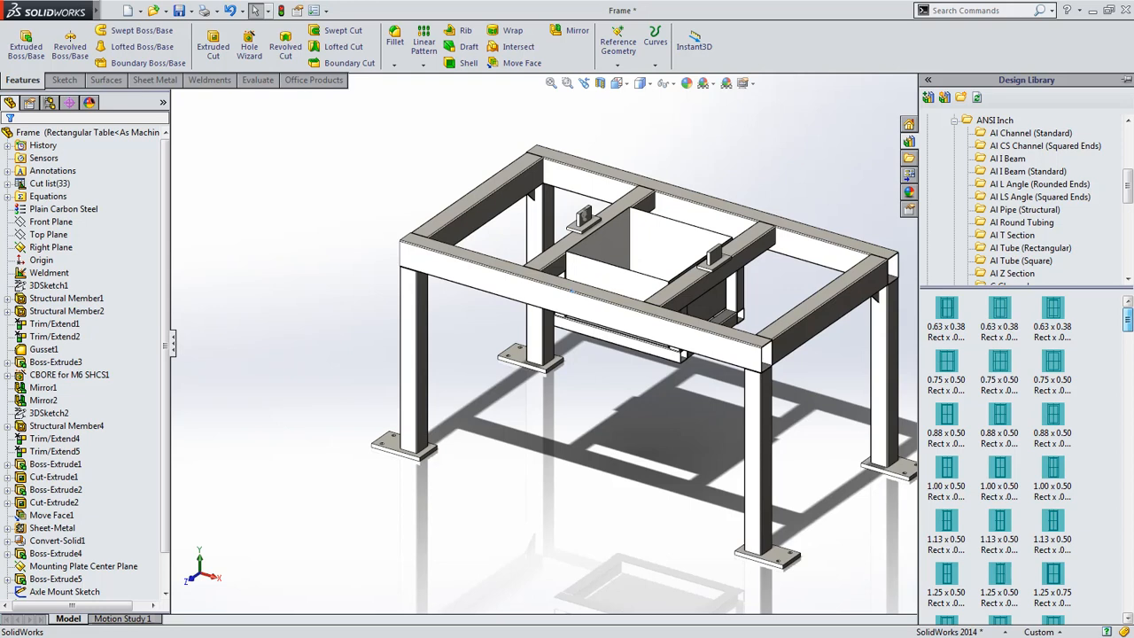
Open the Rectangular Tube - IN profile from the library's SolidWorks folder and look over its configurations.
left_click(956, 121)
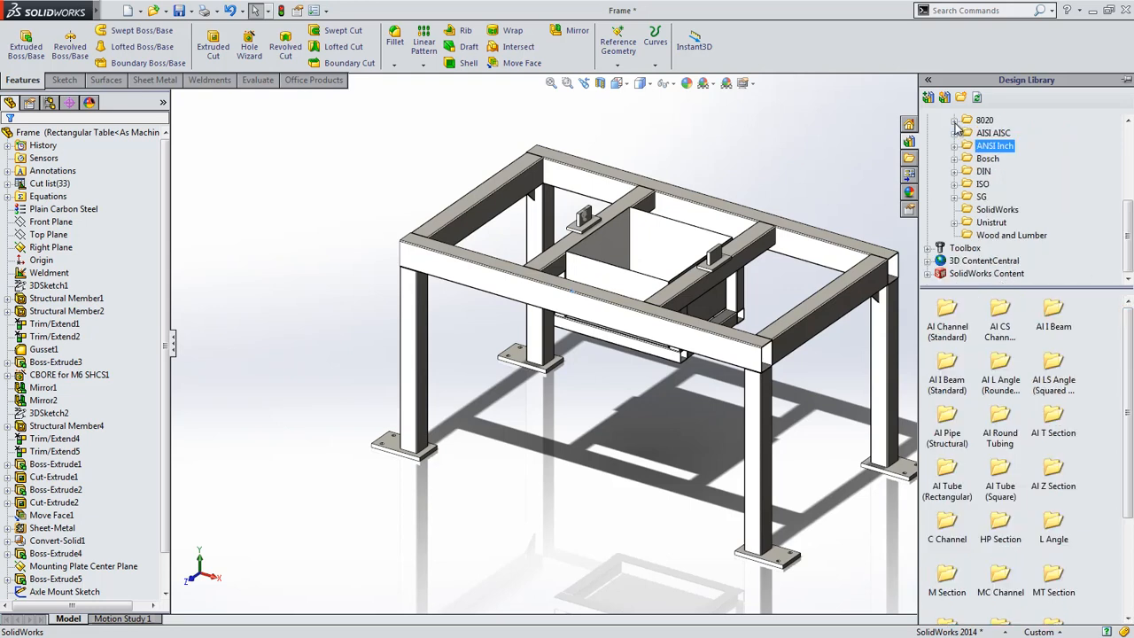
left_click(994, 210)
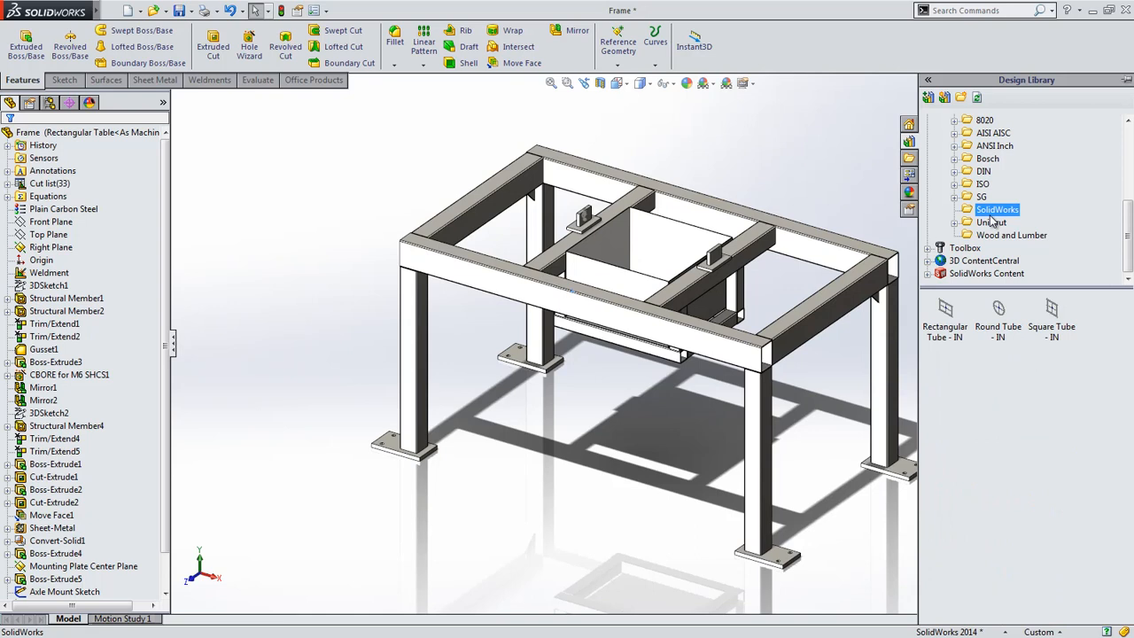
right_click(944, 310)
left_click(967, 315)
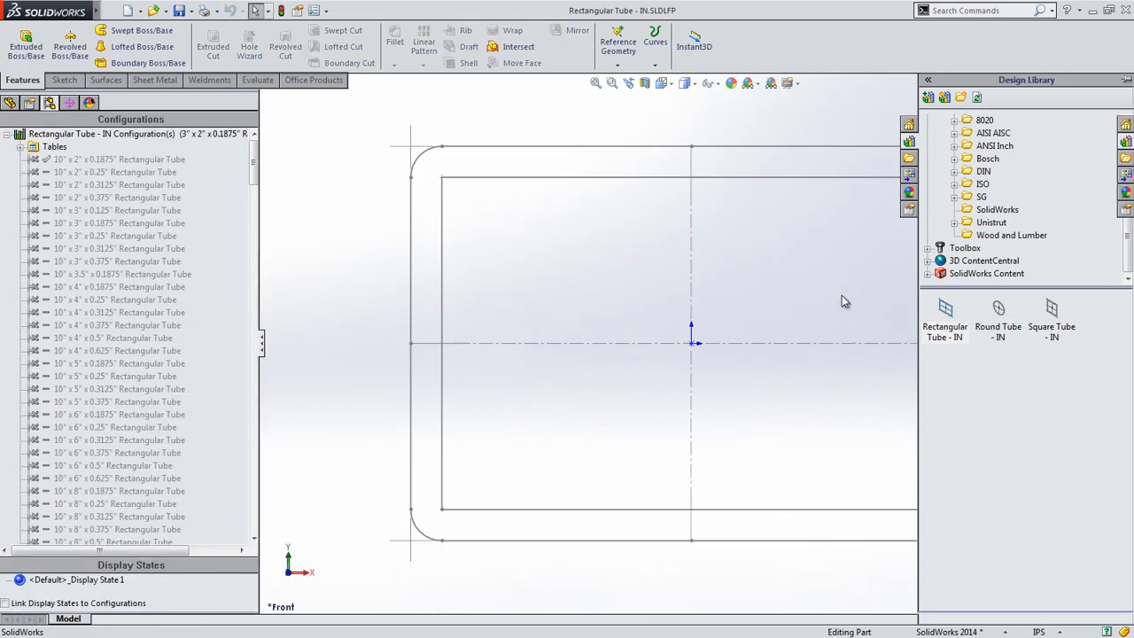
mouse_move(251, 169)
left_mouse_down()
mouse_move(254, 499)
mouse_move(262, 166)
left_mouse_up()
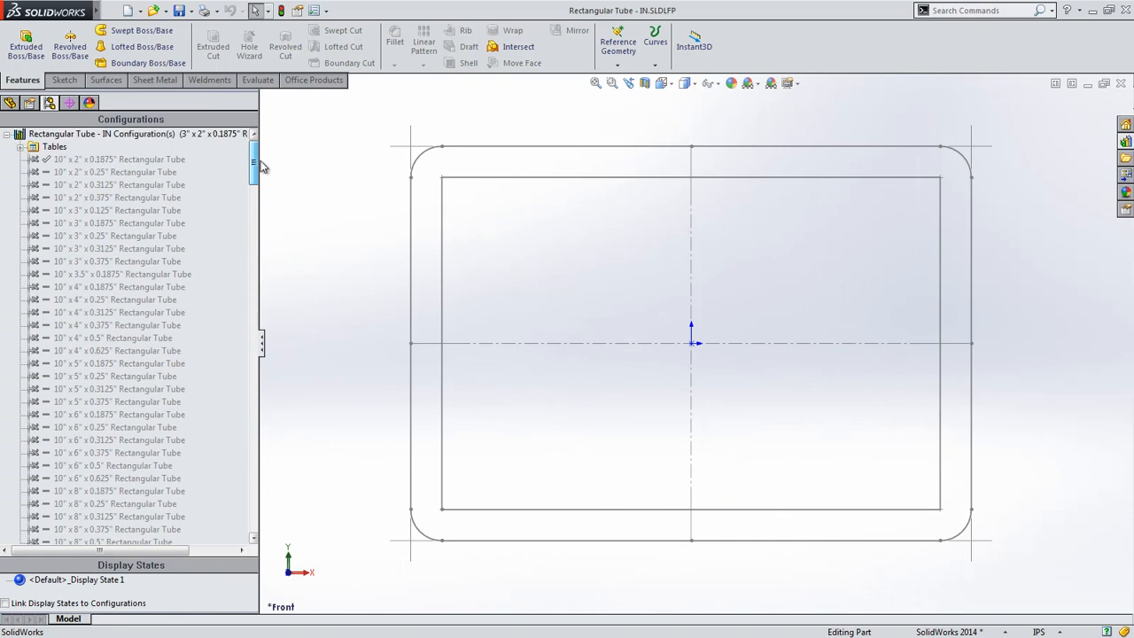
Inspect the dimension, name and description cells in row 2 of the profile's design table in Excel, and close the profile part.
left_click(20, 147)
right_click(71, 160)
left_click(135, 194)
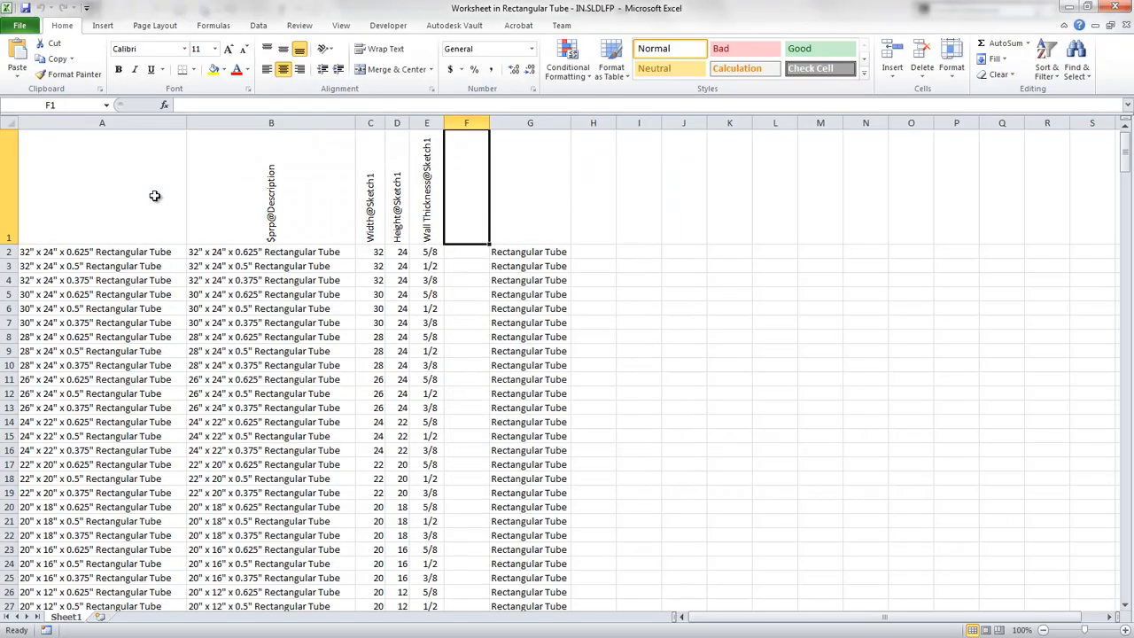
left_click(419, 253)
left_click(389, 255)
left_click(376, 254)
left_click(157, 254)
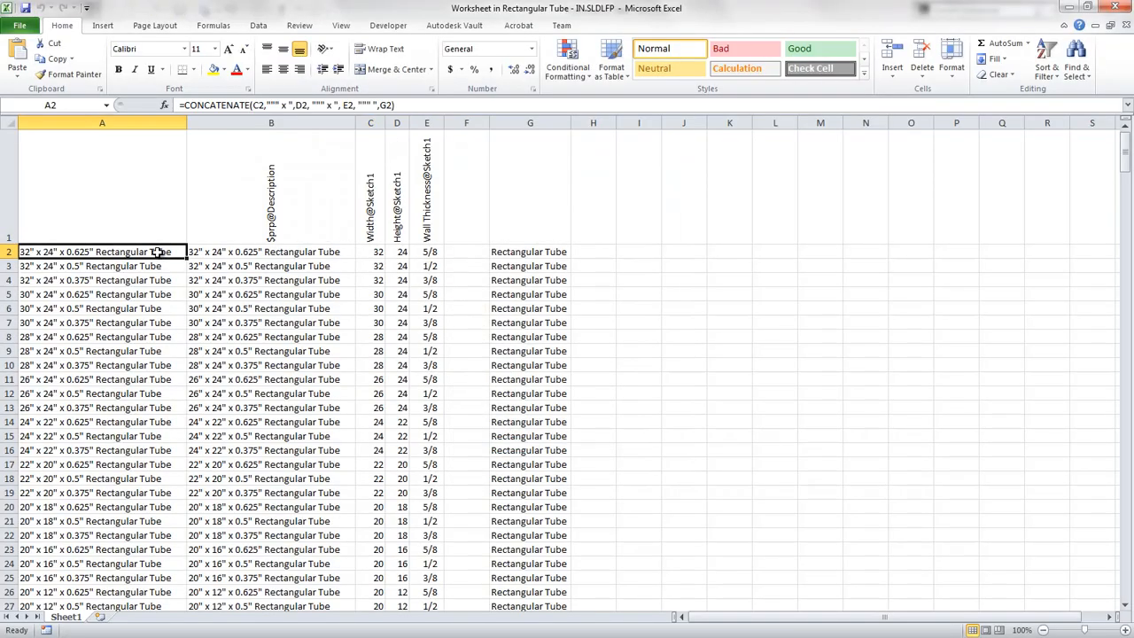
left_click(218, 254)
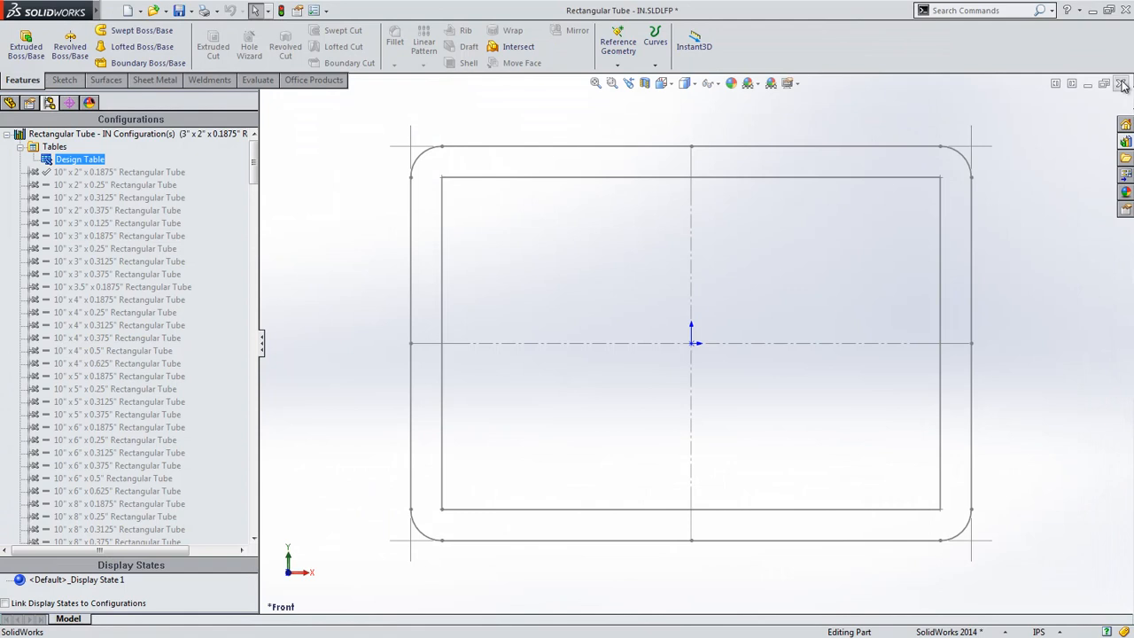
left_click(1121, 83)
left_click(642, 340)
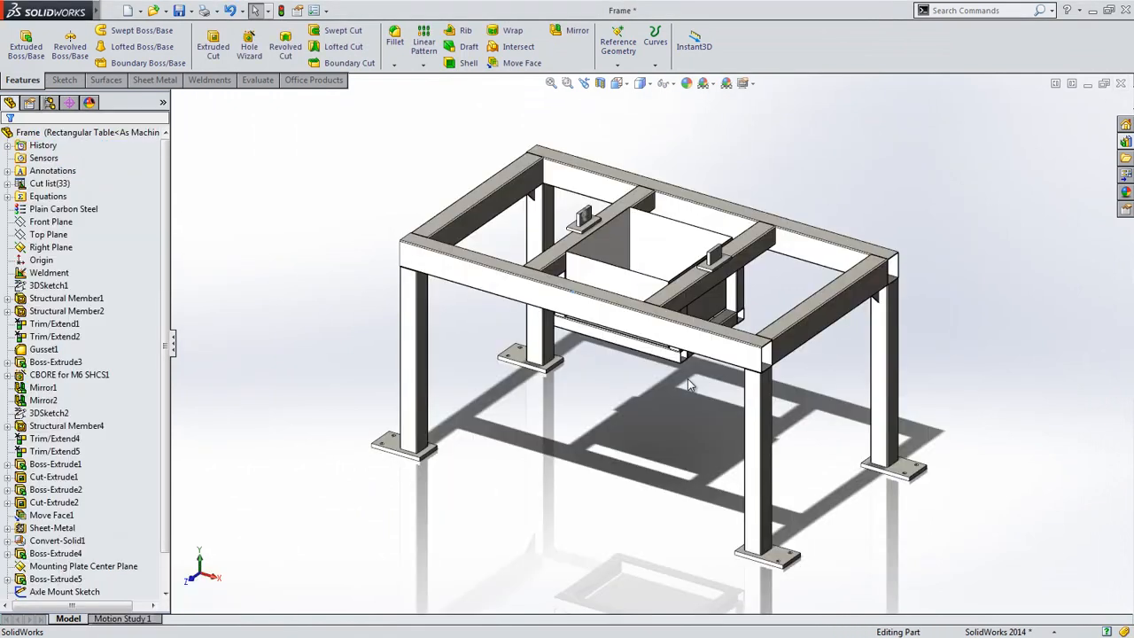
Change the structural member forming the legs and cross members to the 1.5" x 0.125" Square Tube size.
left_click(581, 236)
left_click(578, 205)
left_click(144, 249)
left_click(145, 249)
left_click(146, 278)
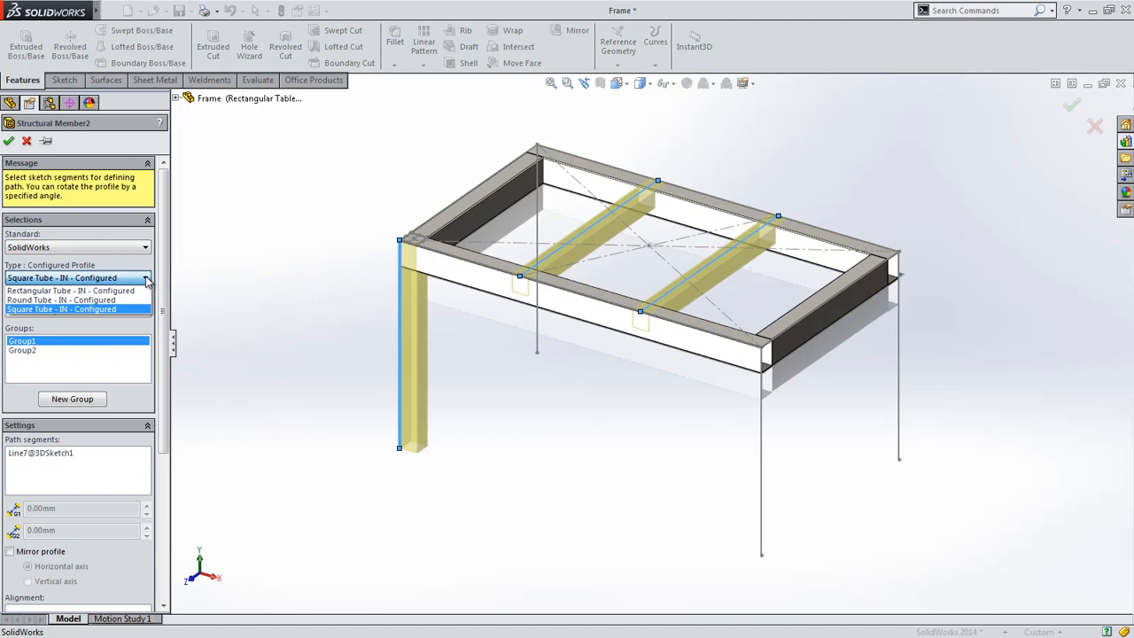
left_click(146, 280)
left_click(147, 310)
left_click_drag(148, 424, 148, 355)
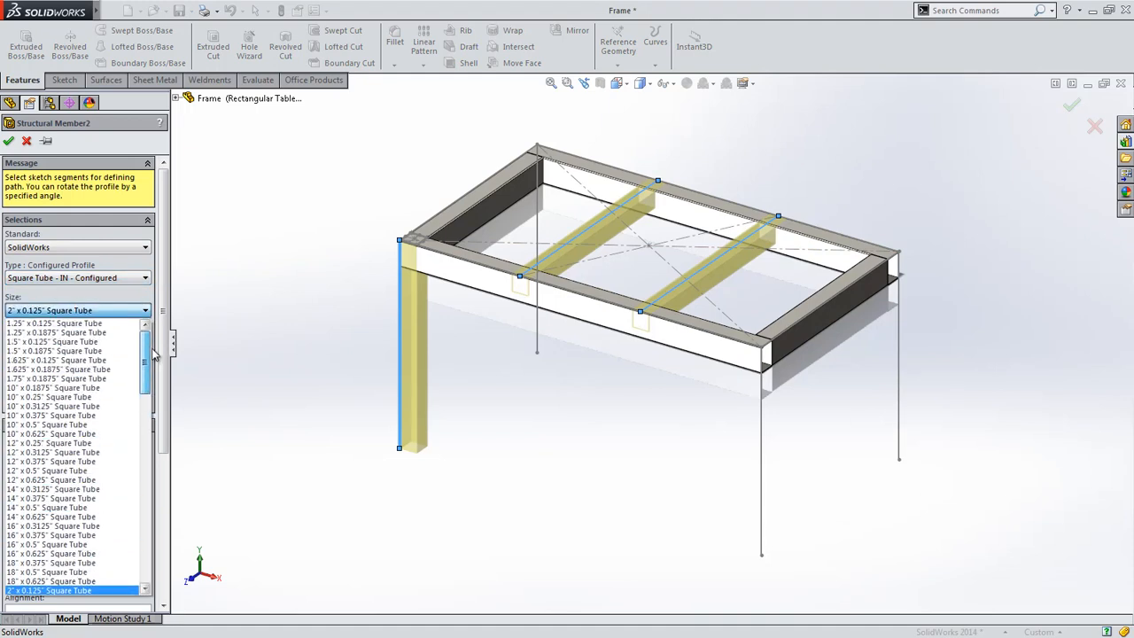
left_click(84, 342)
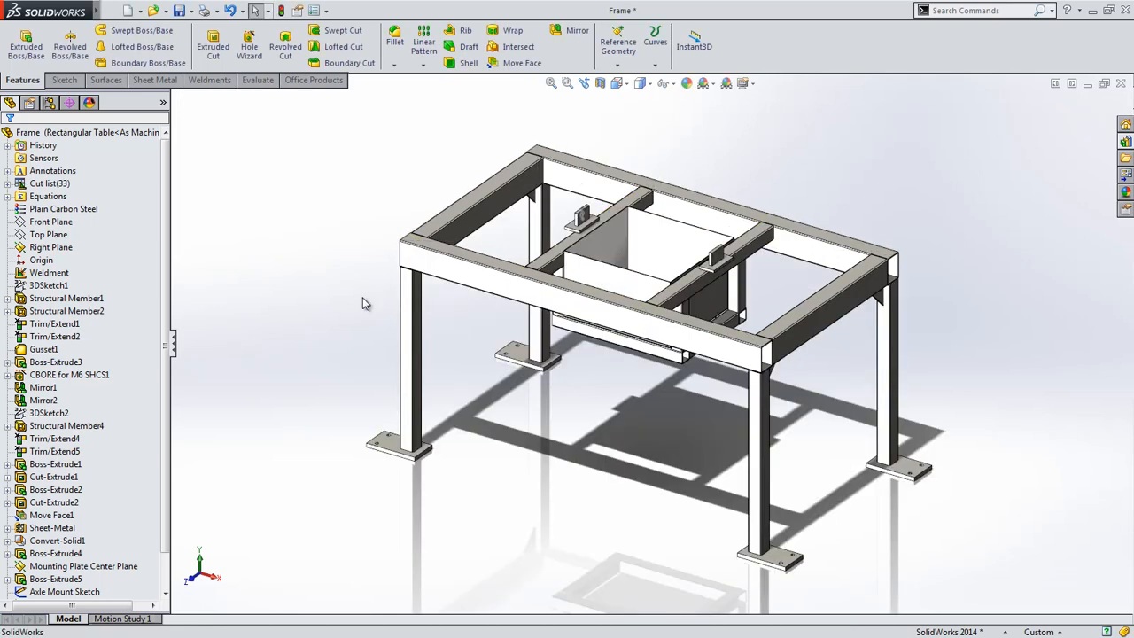
Change the top perimeter frame's structural member to the 2" x 1.5" x 0.125" Rectangular Tube size.
left_click(447, 264)
left_click(470, 211)
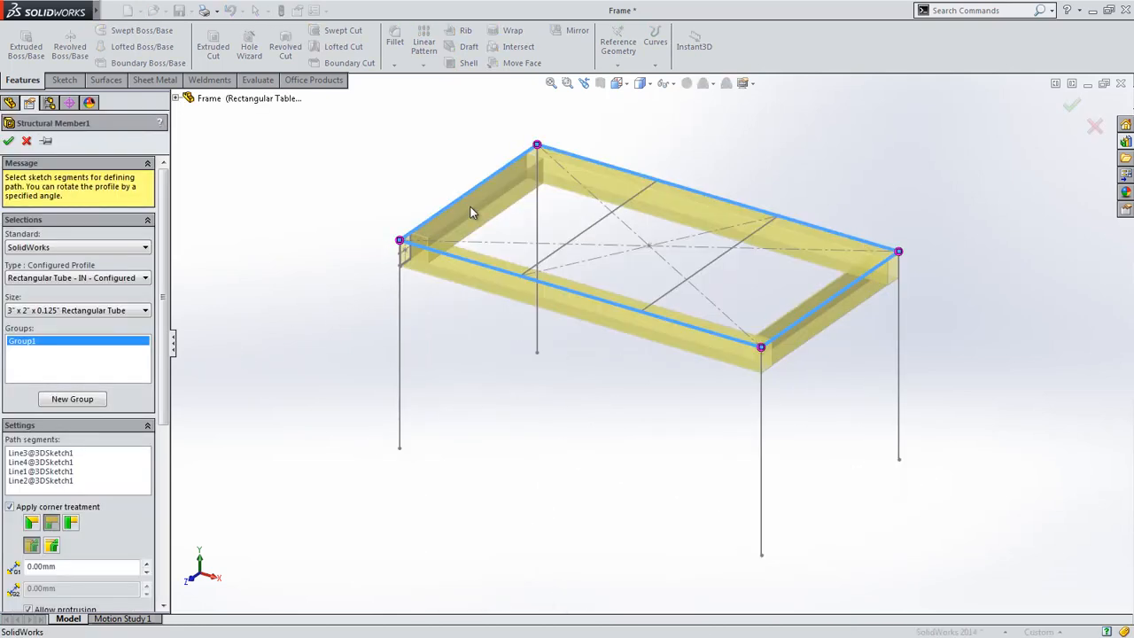
left_click(145, 310)
left_click_drag(145, 472, 145, 417)
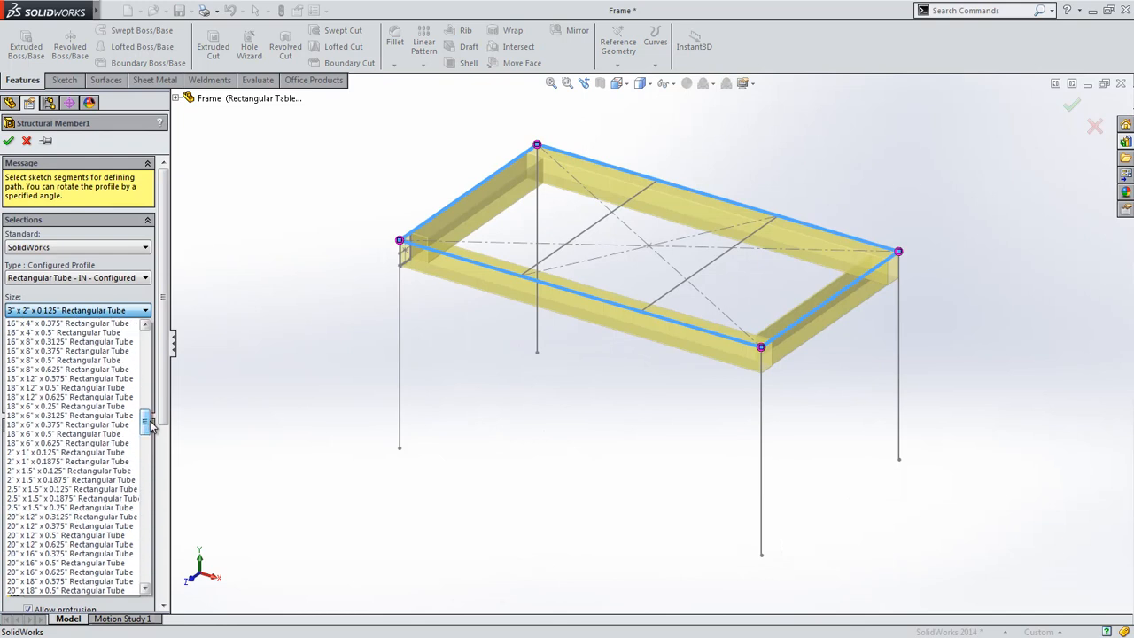
left_click(106, 470)
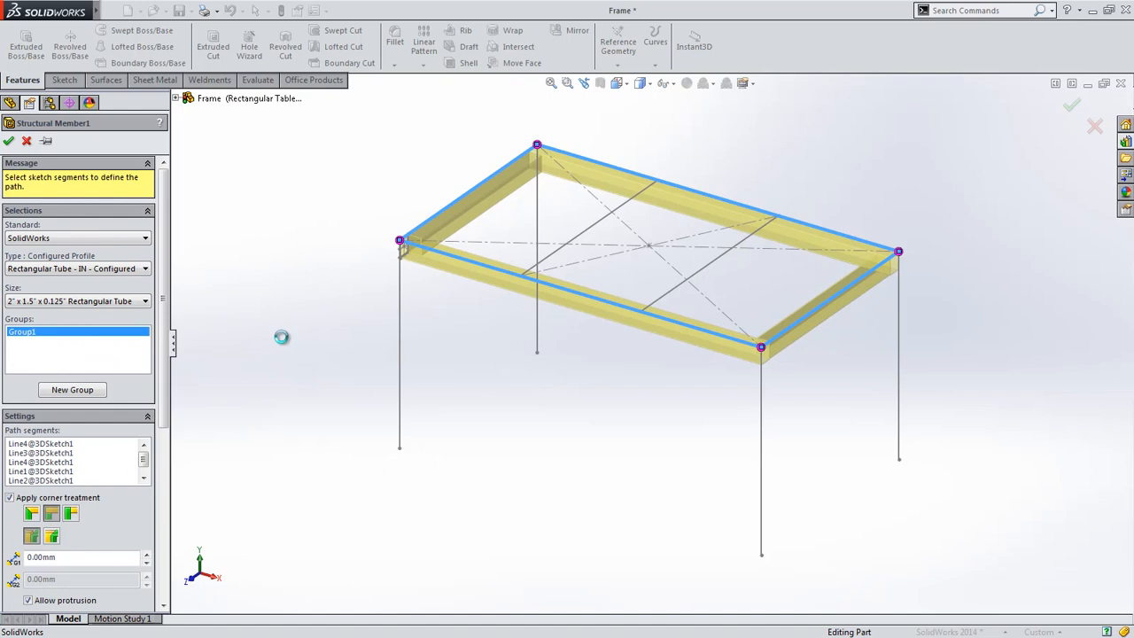
left_click_drag(164, 322, 168, 274)
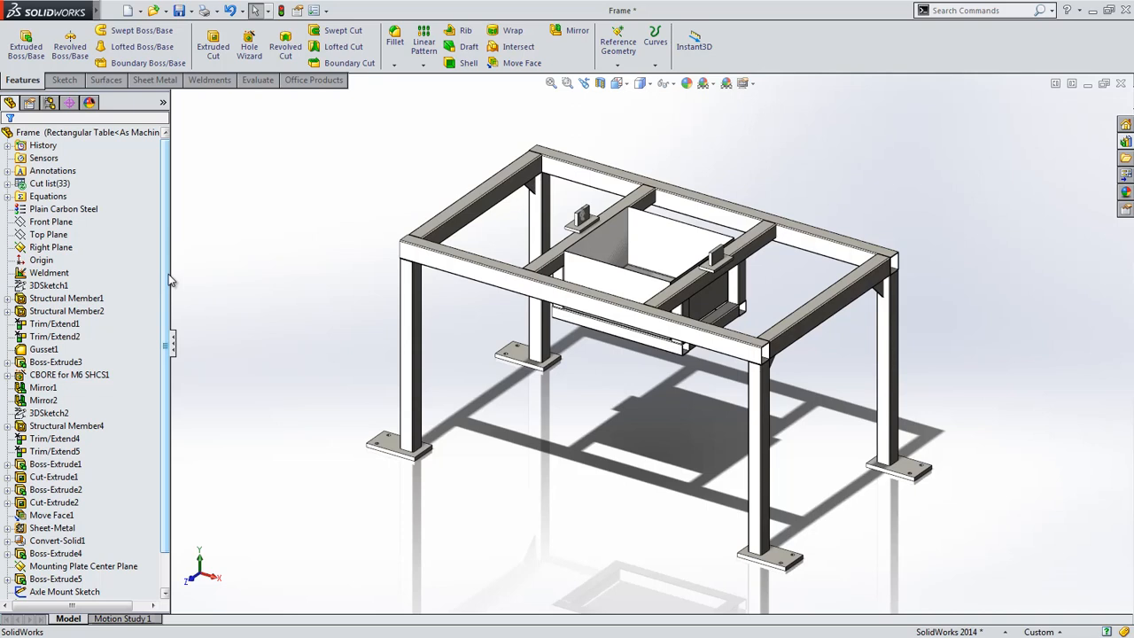
Activate the Square Table<As Machined> configuration of the frame.
left_click(50, 102)
right_click(47, 188)
left_click(67, 192)
type("Square Table<As Machined> [")
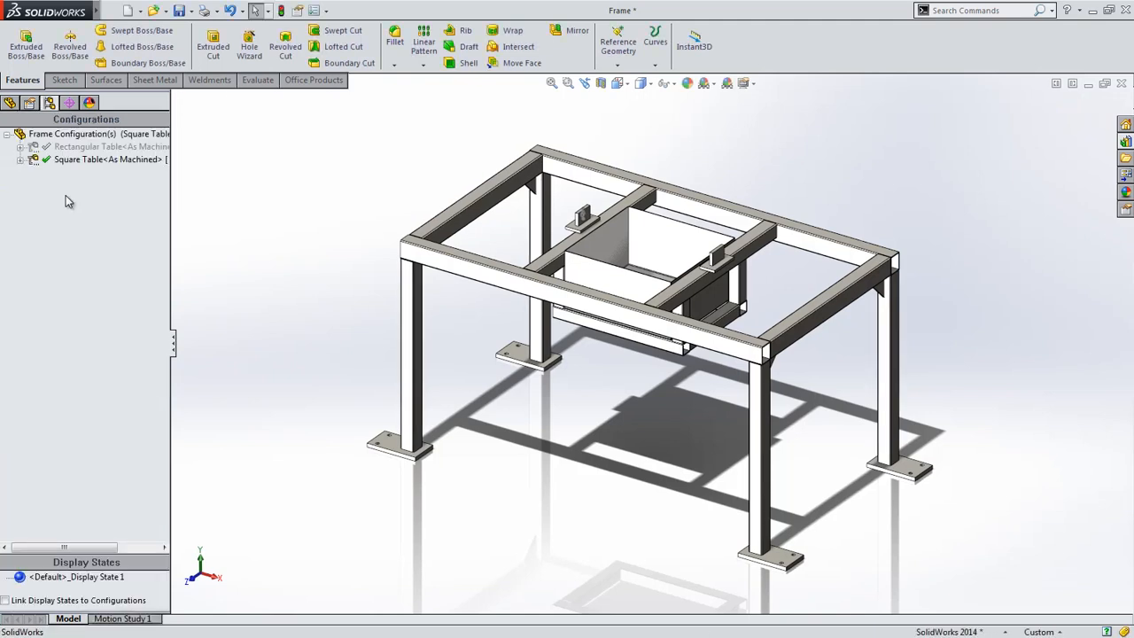
Set the top frame's 1200 mm length equal to the width dimension "D1@3DSketch1" for this configuration only.
double_click(434, 265)
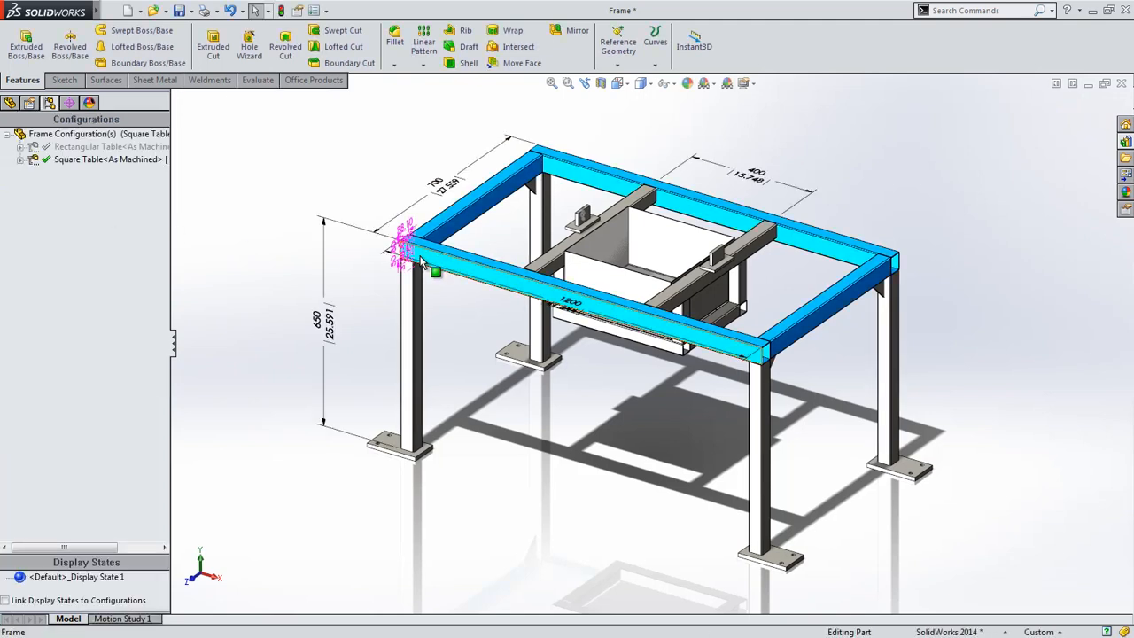
double_click(571, 304)
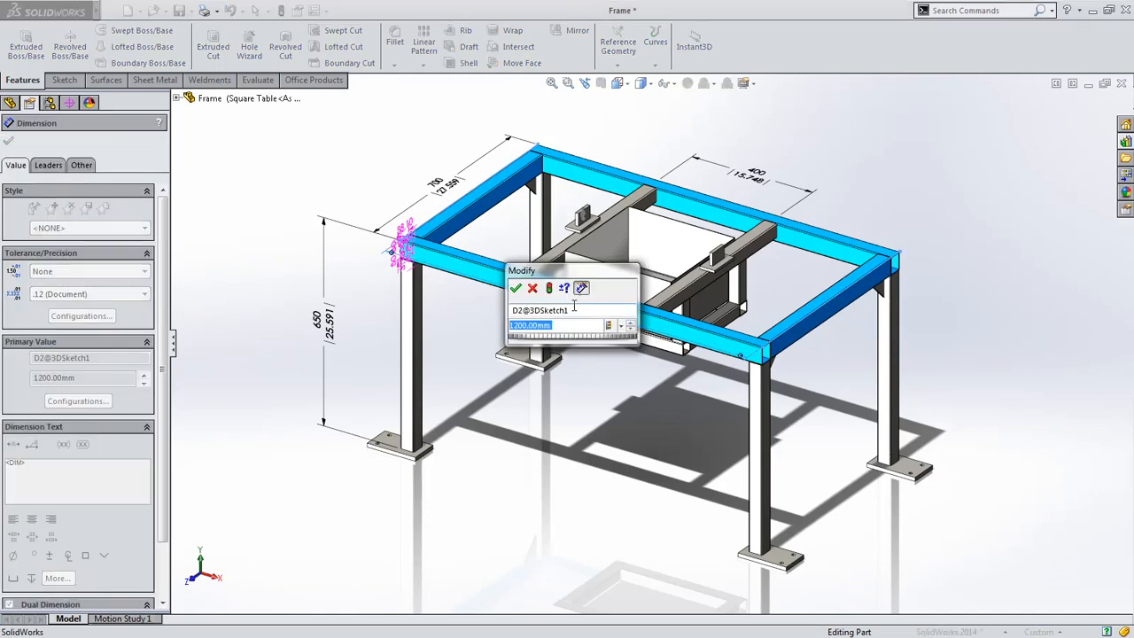
type("=")
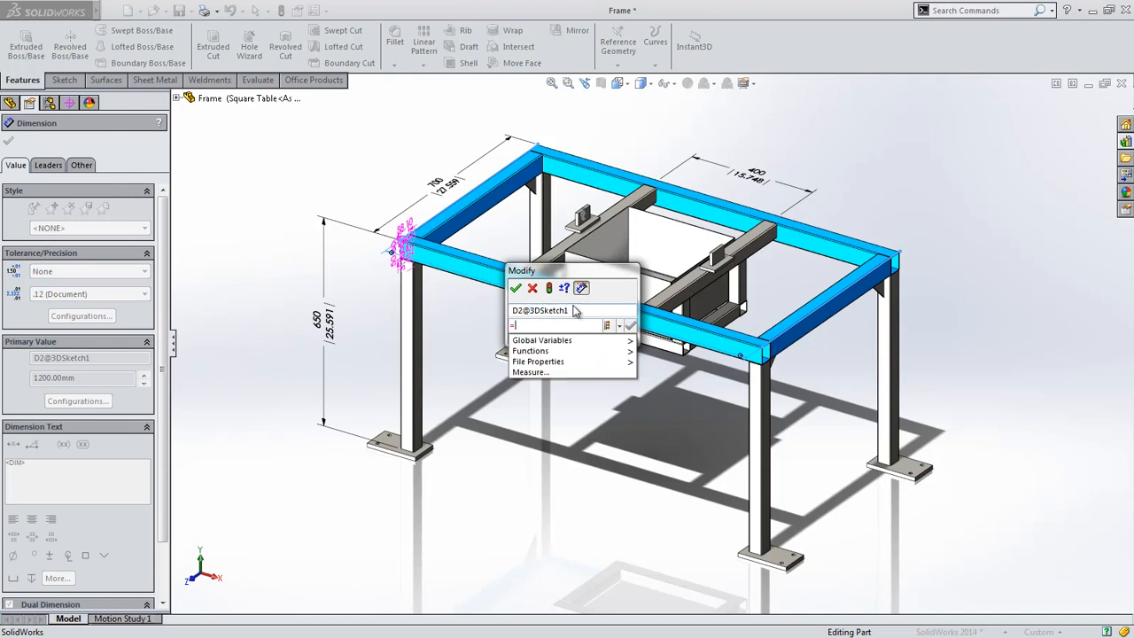
left_click(445, 192)
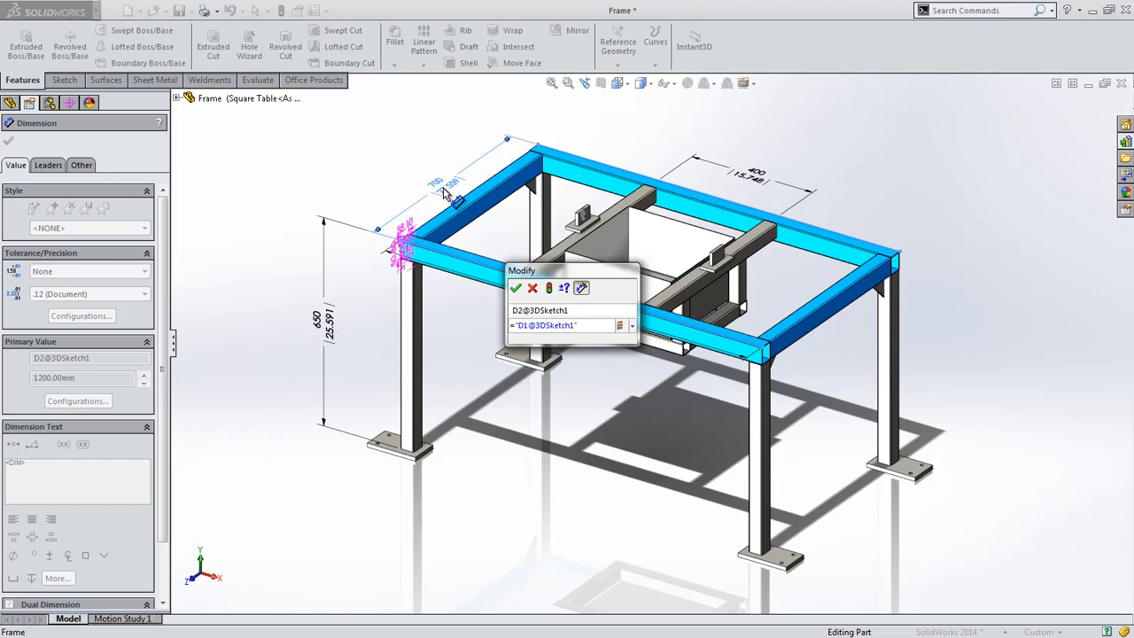
left_click(632, 325)
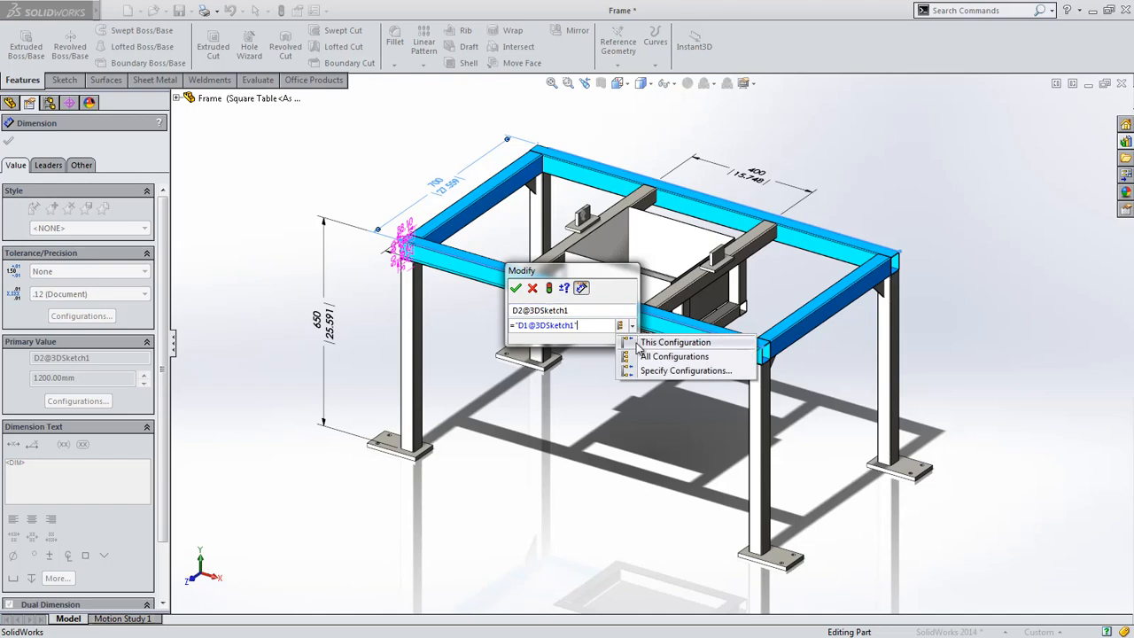
left_click(673, 342)
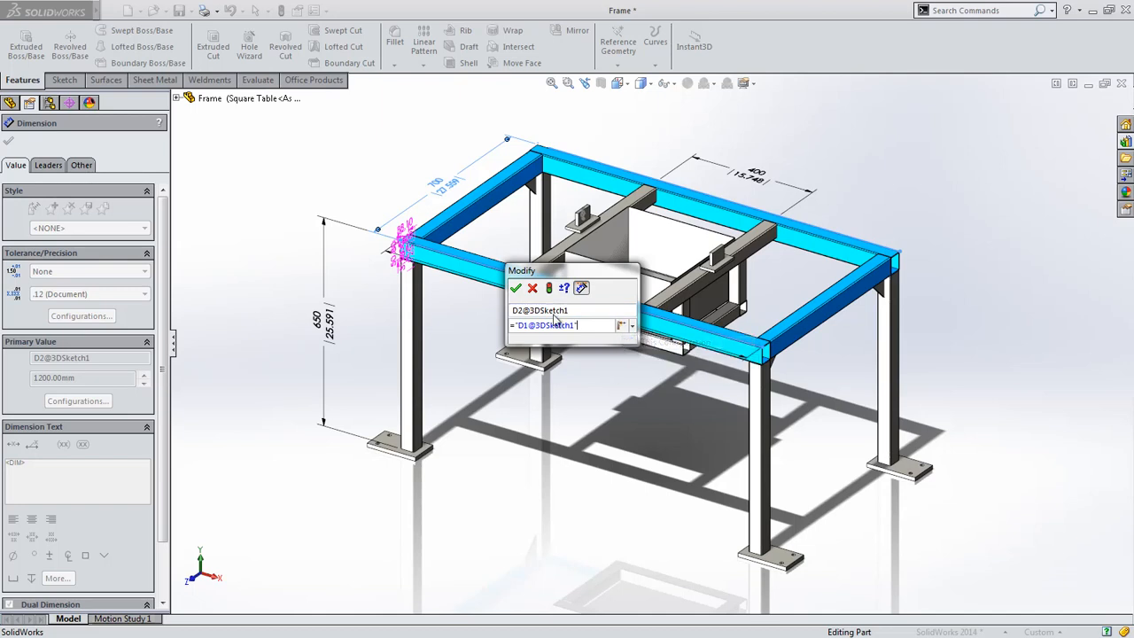
left_click(515, 288)
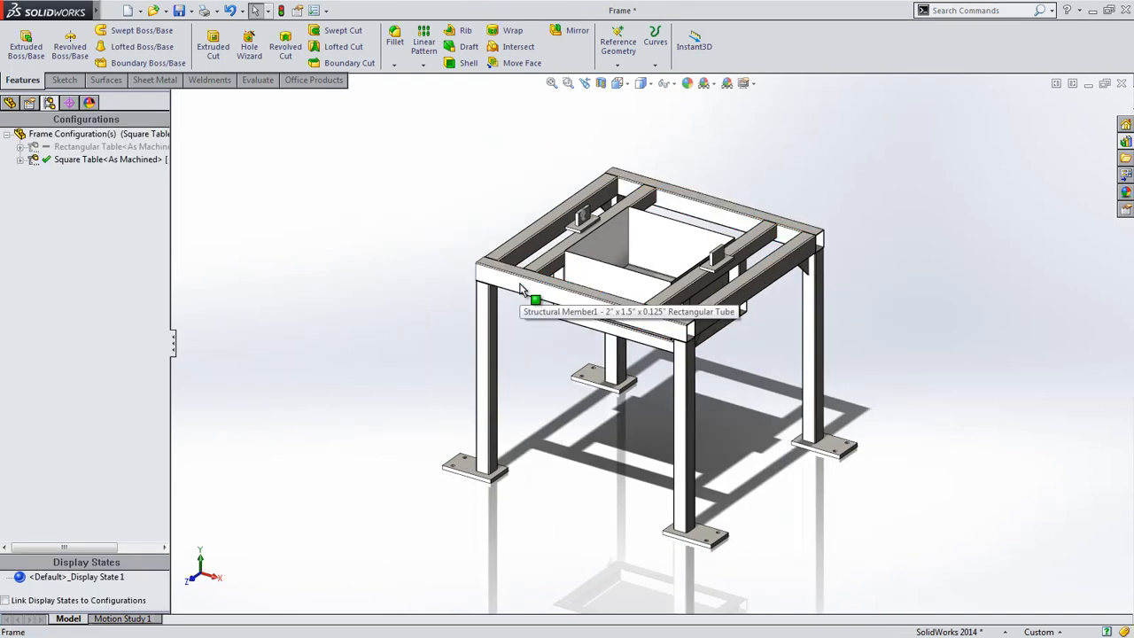
Review the top frame's dimensions and the equations defined for the Square Table configuration.
double_click(521, 291)
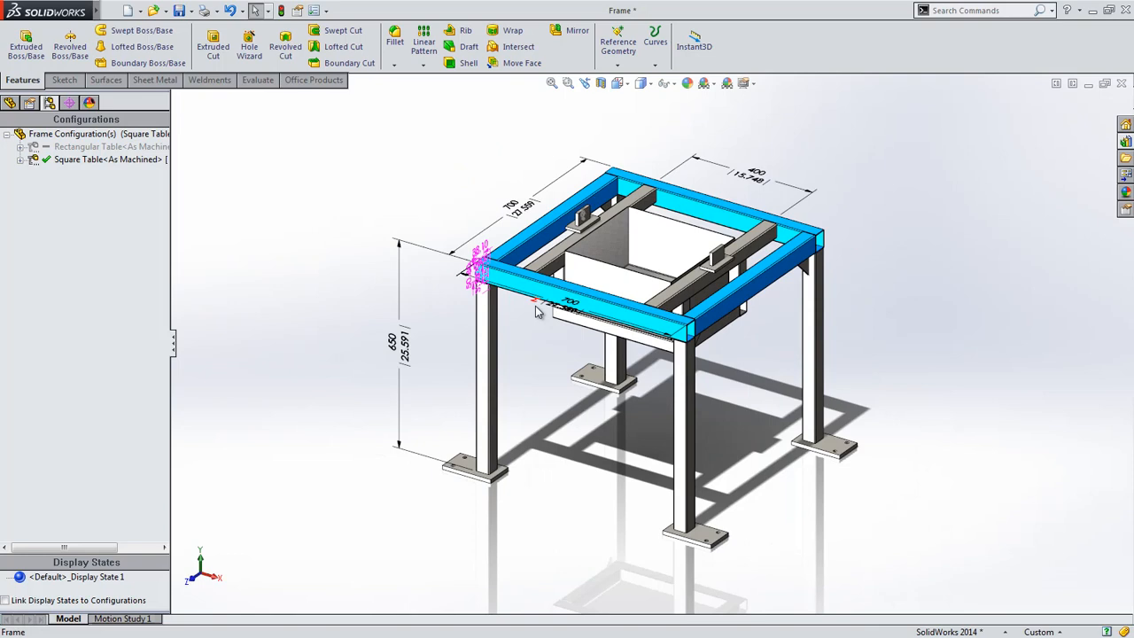
left_click(10, 102)
left_click(49, 182)
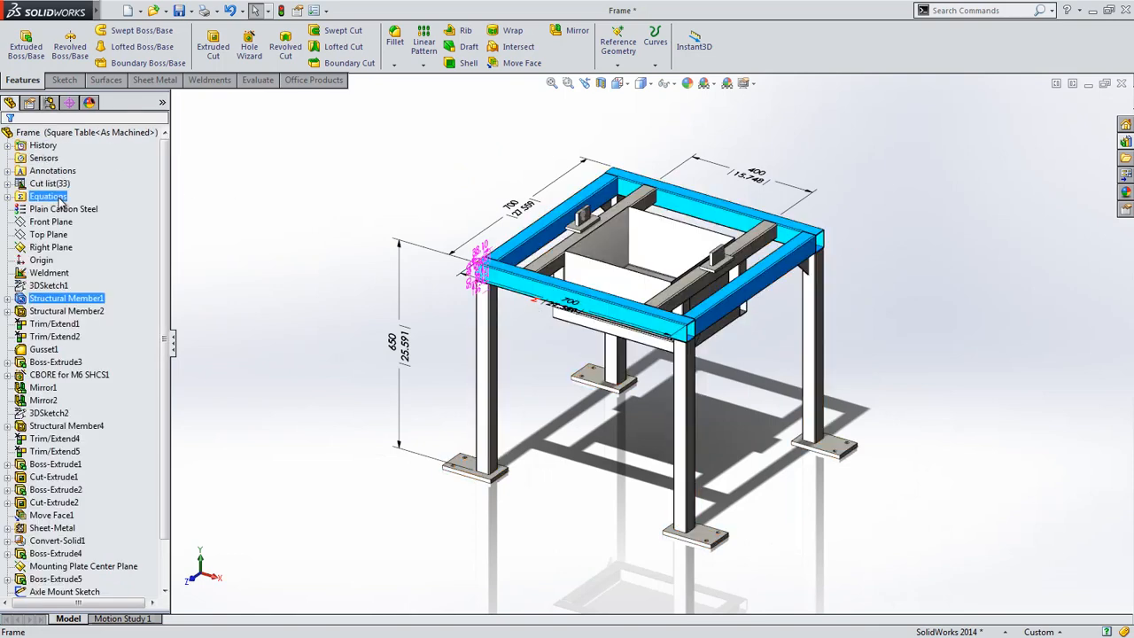
right_click(53, 196)
left_click(182, 207)
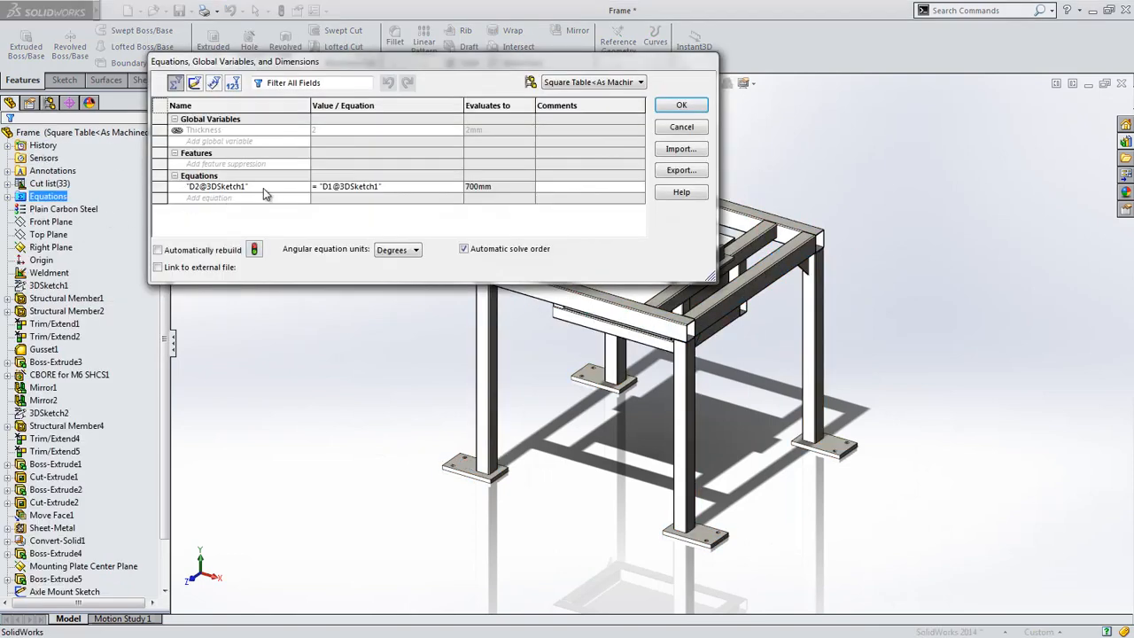
Switch the equations dialog to the Rectangular Table configuration, check its equations and accept.
left_click(592, 82)
left_click(591, 94)
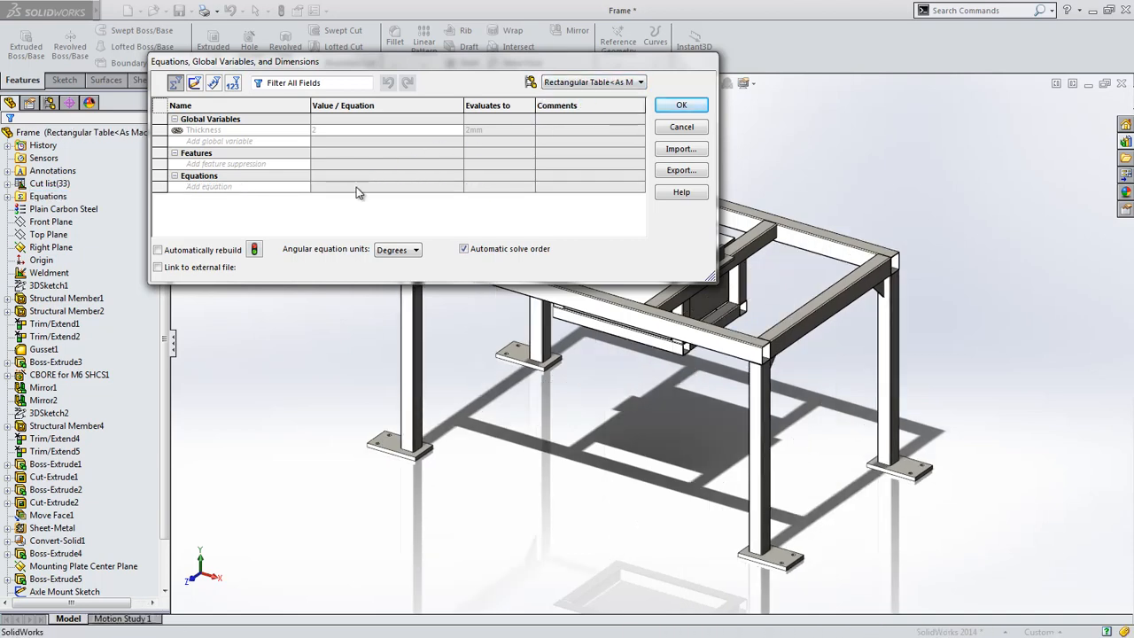
left_click(670, 107)
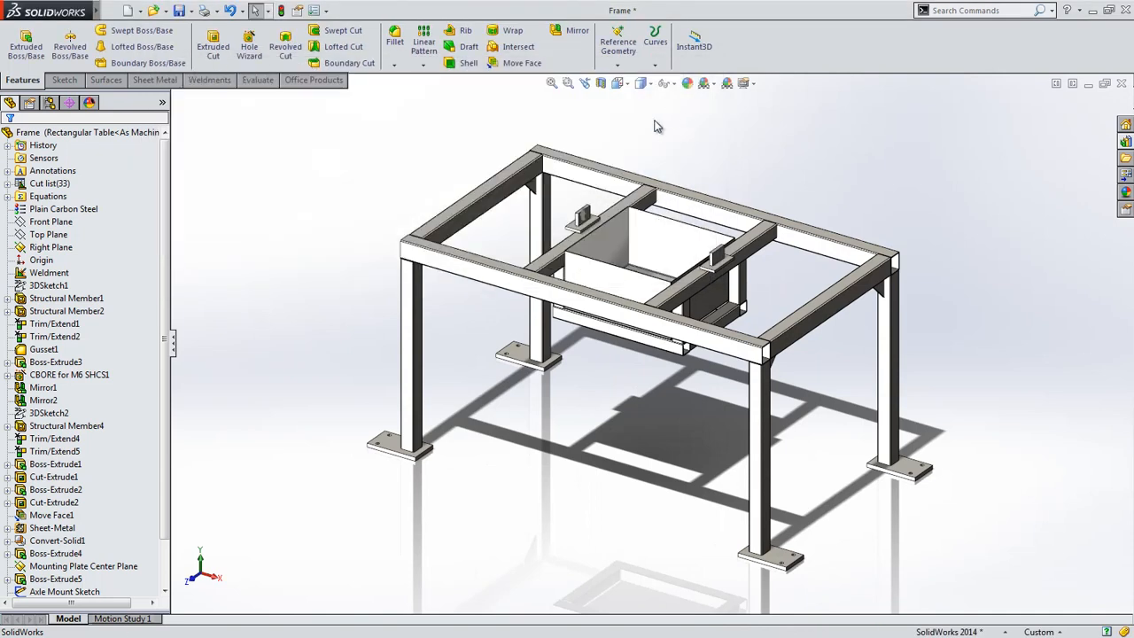
Check the top frame's dimensions in the Rectangular Table configuration.
left_click(469, 287)
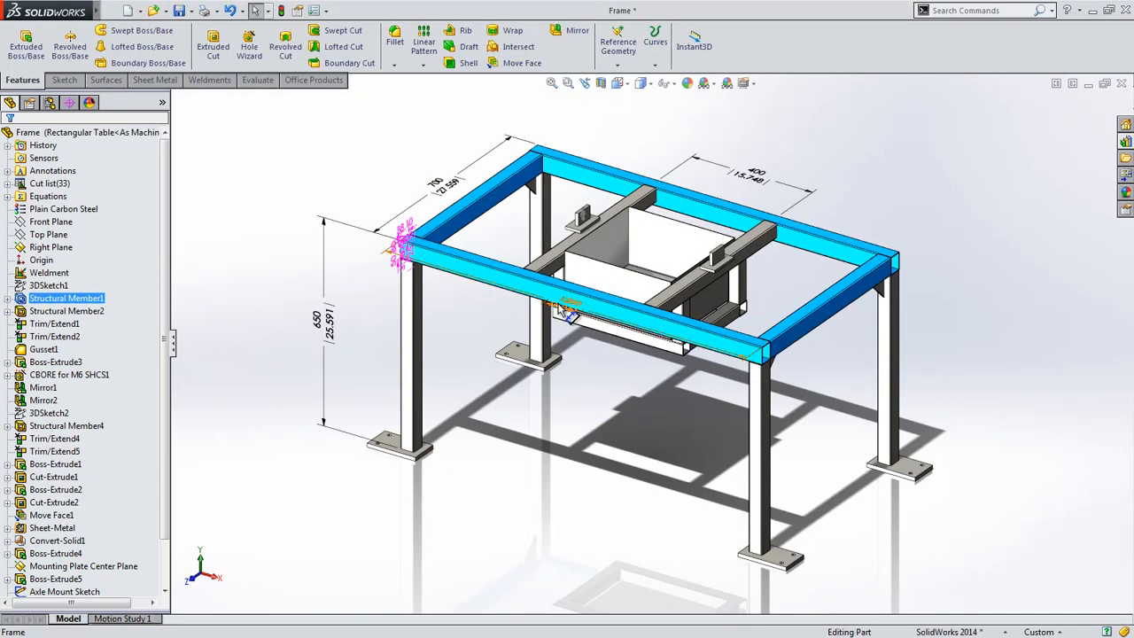
left_click(469, 319)
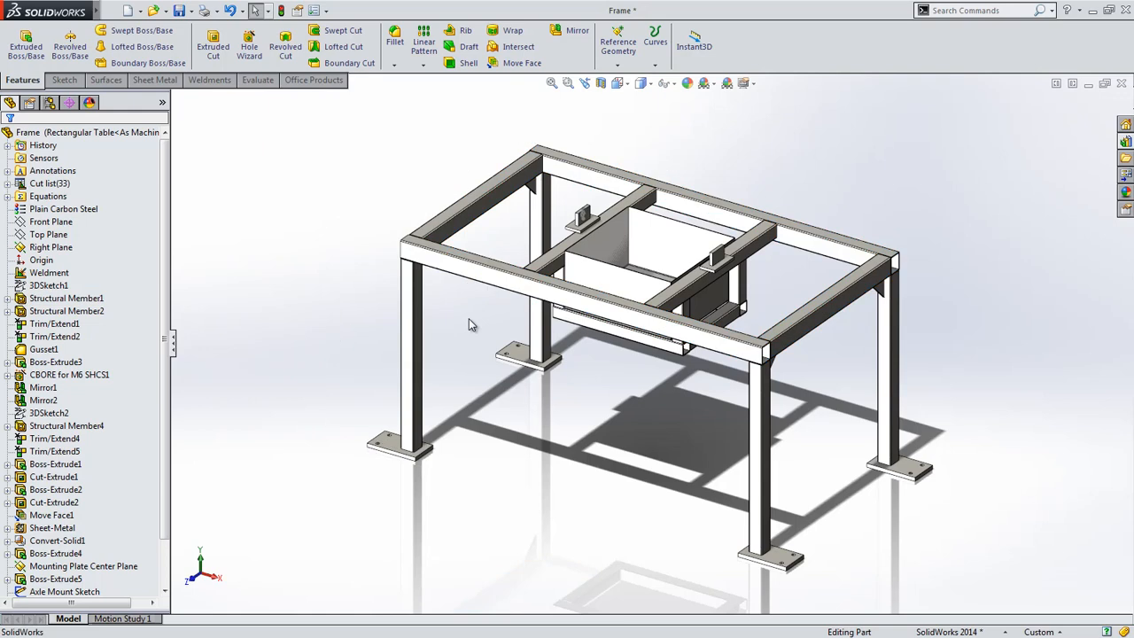
Change the M6 counterbored holes in the front leg's foot plate to counterbore slots.
middle_click_drag(478, 339, 460, 549)
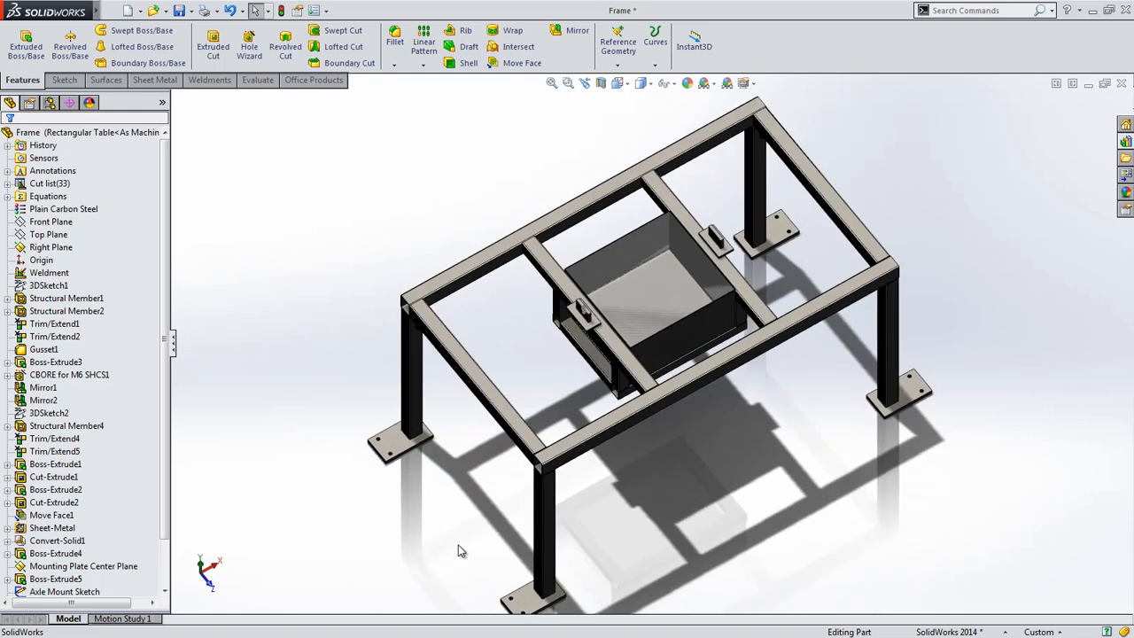
left_click(536, 598)
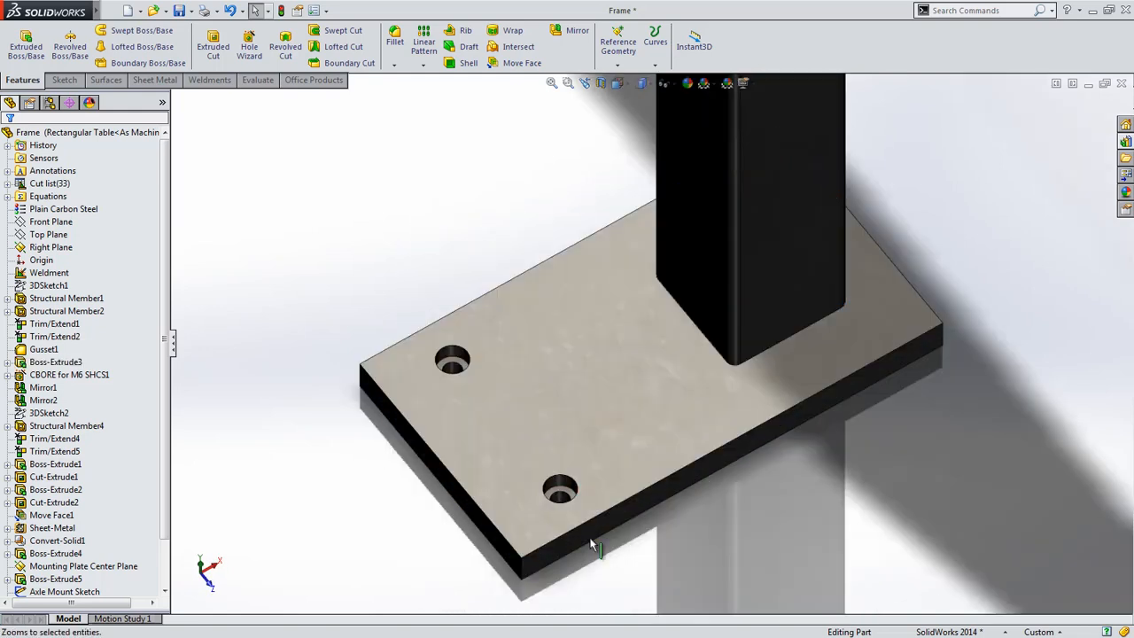
left_click(460, 363)
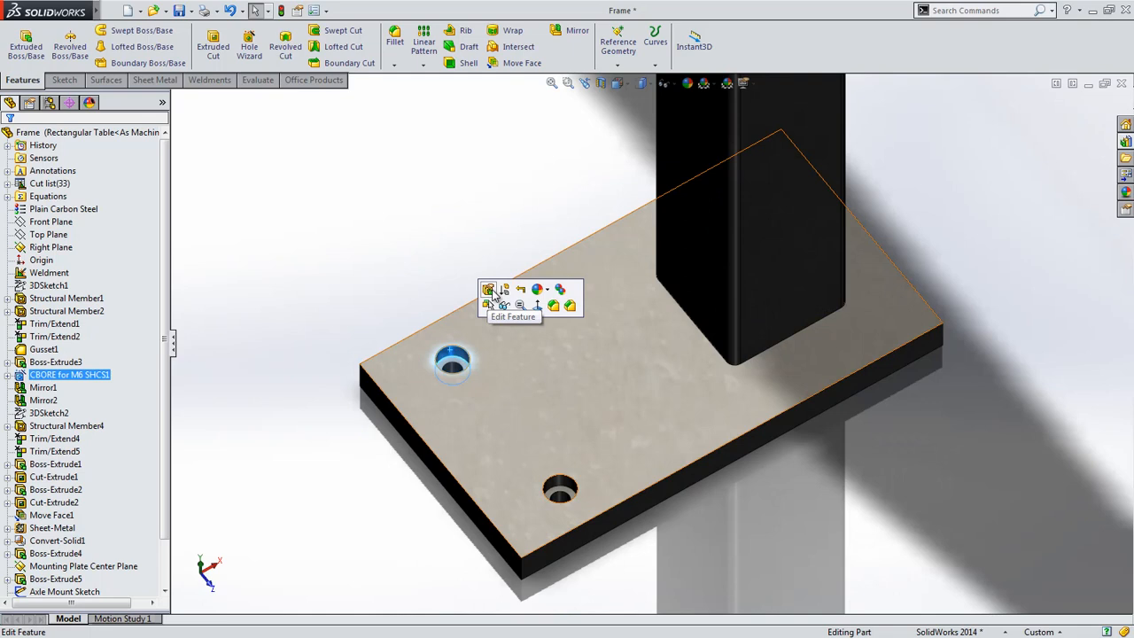
left_click(493, 293)
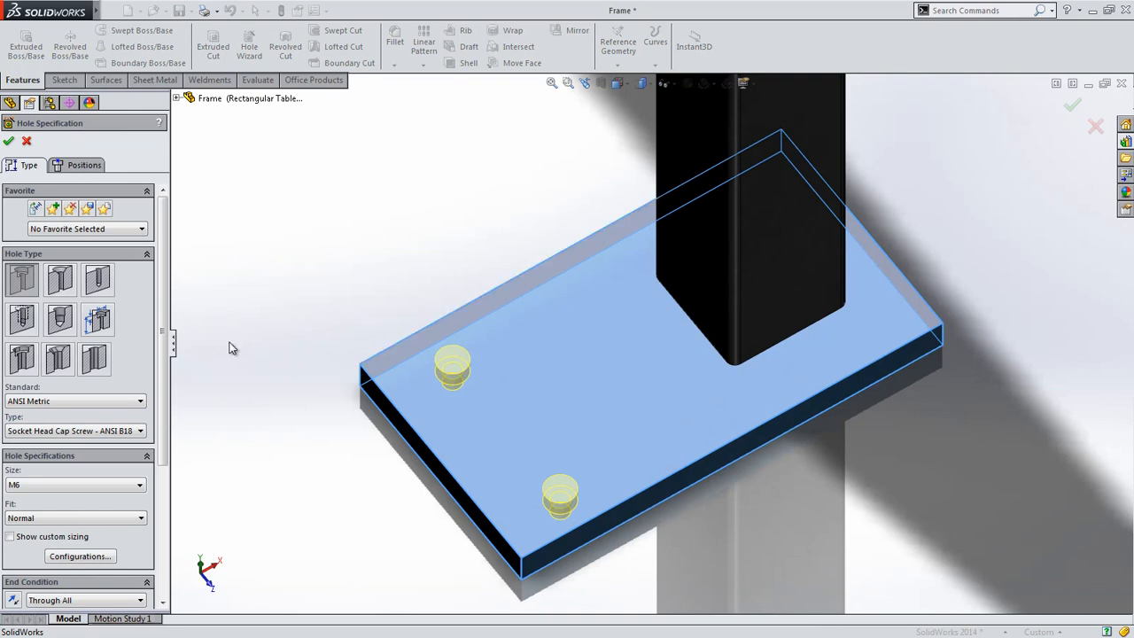
left_click(22, 358)
key("Return")
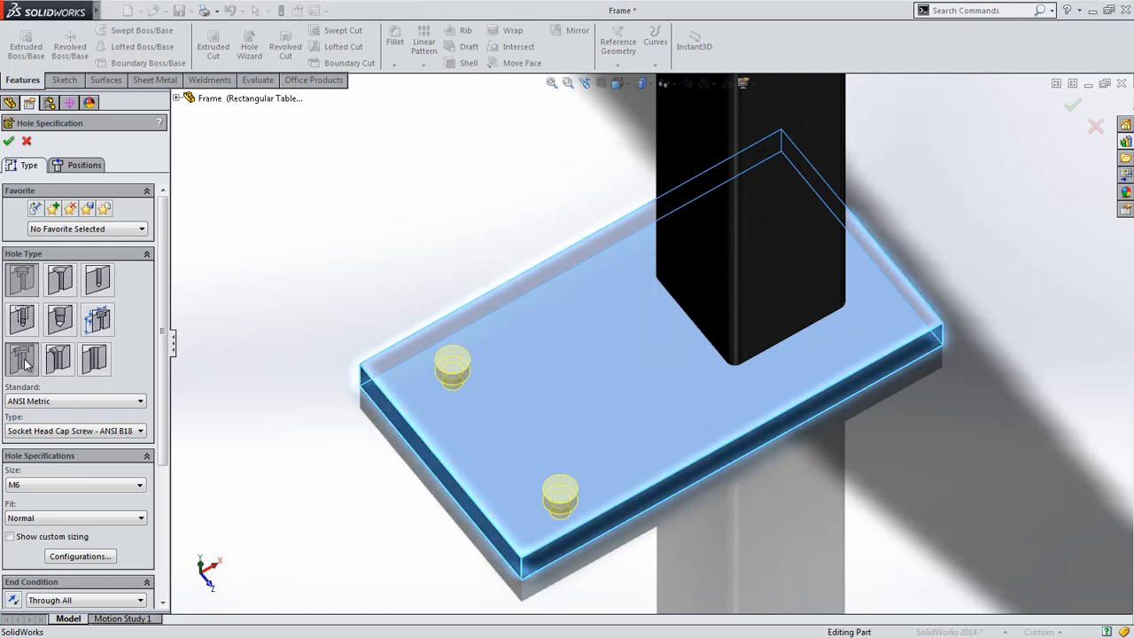
left_click_drag(164, 321, 165, 438)
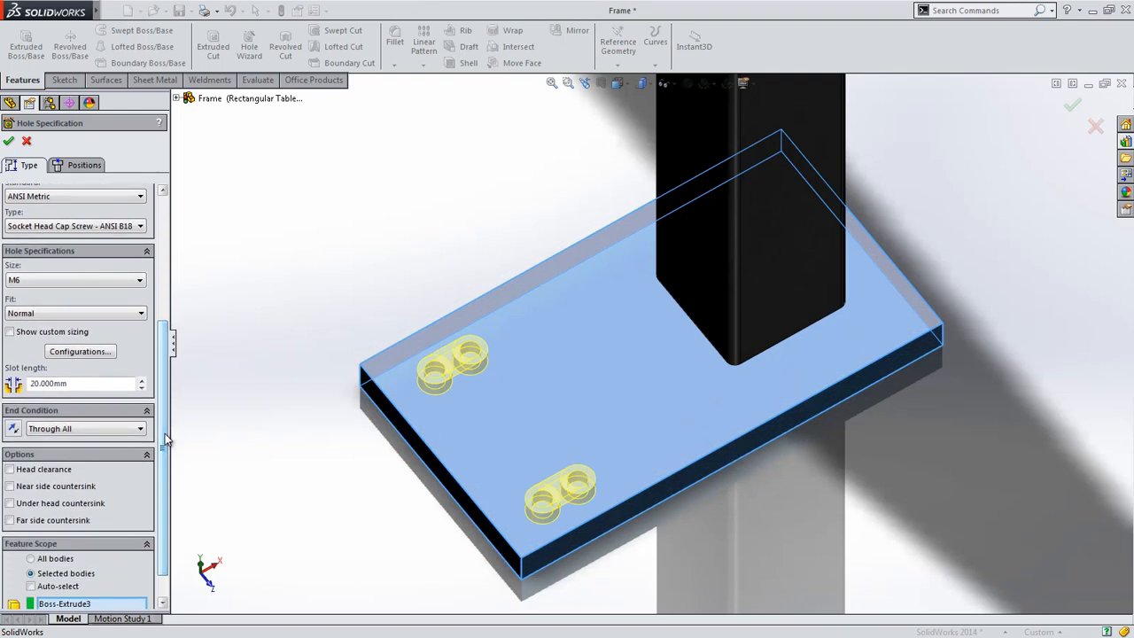
Stretch and rotate one slot freehand by its end point in the hole position sketch.
left_click(89, 166)
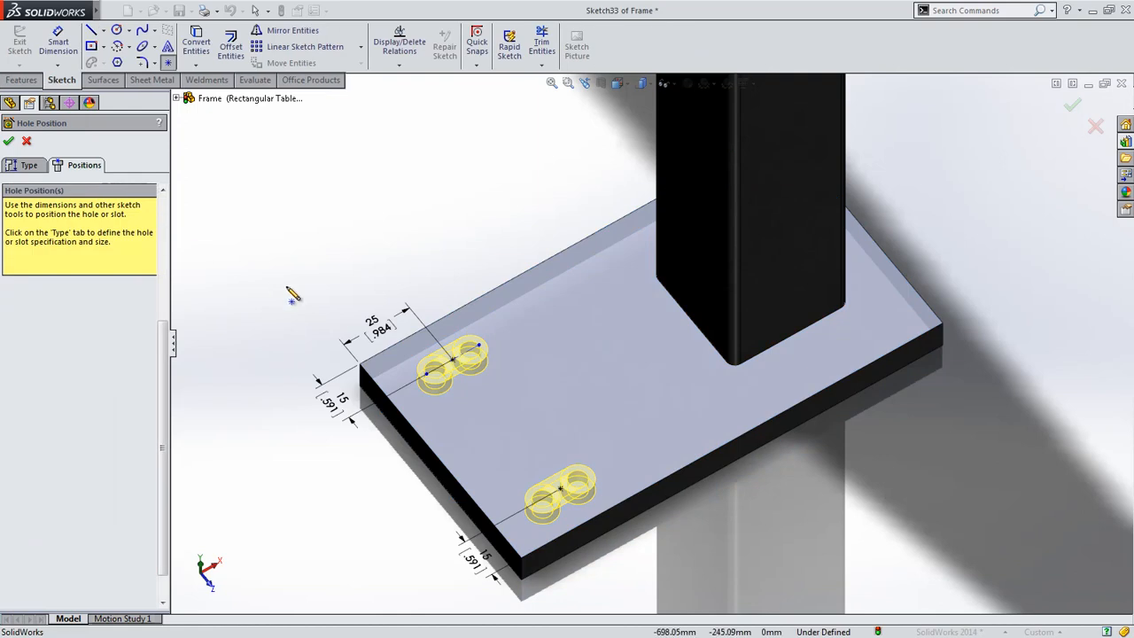
left_click(515, 362)
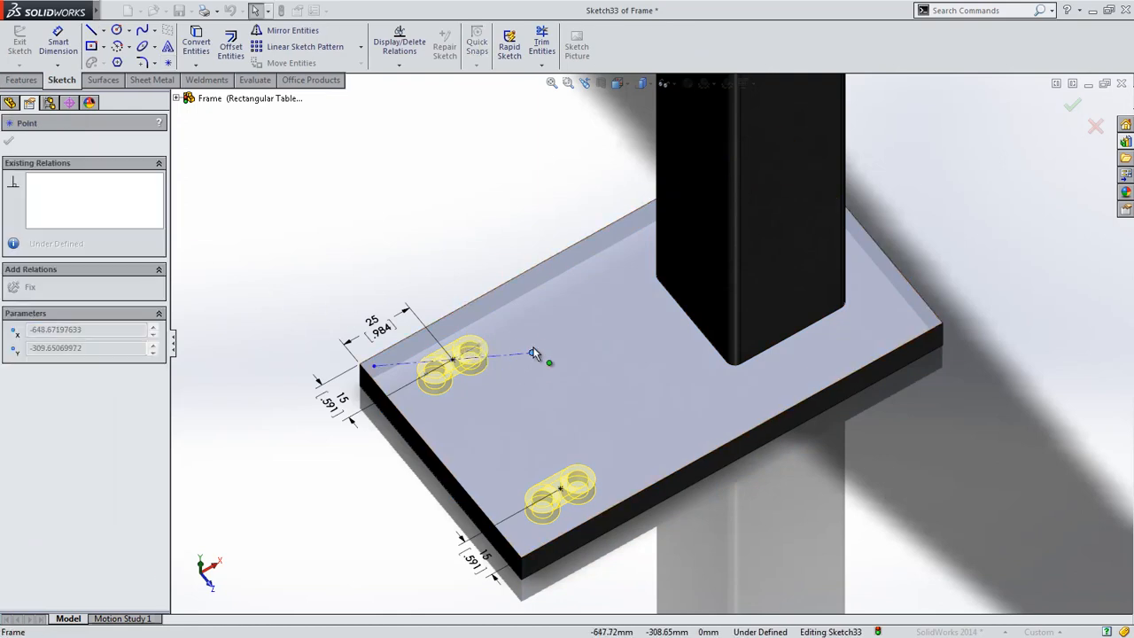
left_click(534, 338)
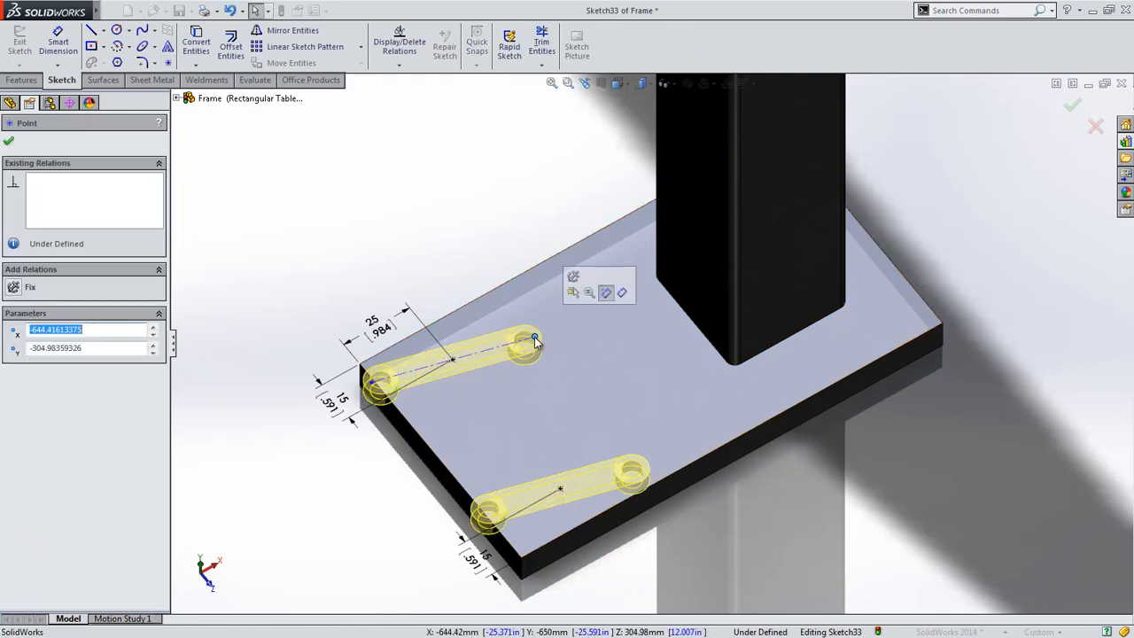
Dimension the angle between the slot's centerline and the foot plate's long edge as 25 degrees.
key("s")
left_click(581, 354)
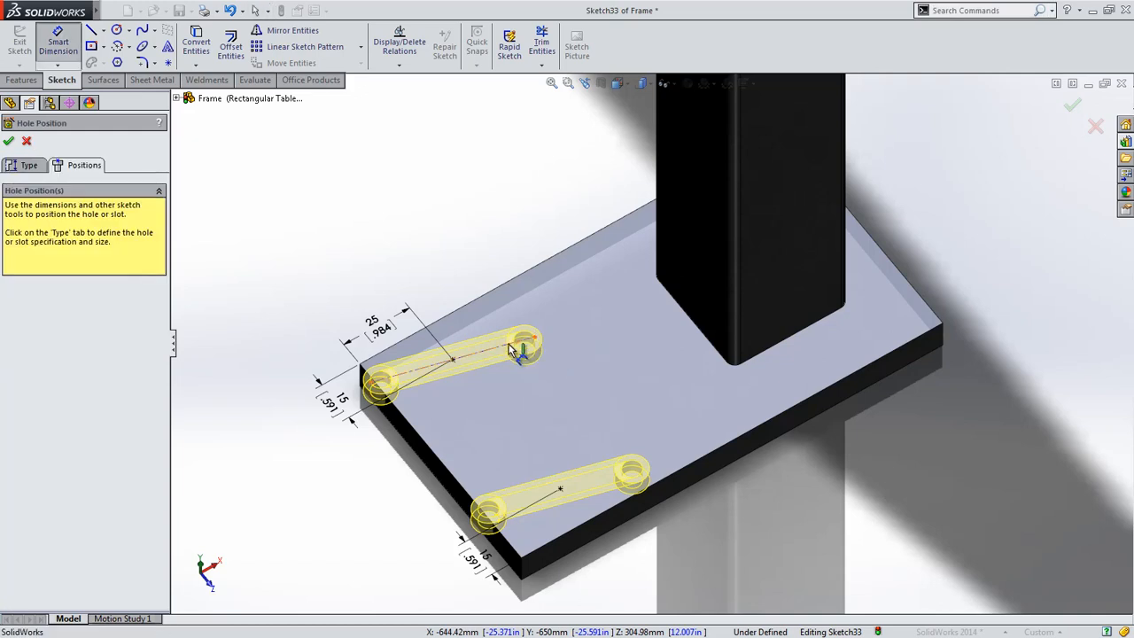
left_click(513, 344)
left_click(488, 295)
left_click(536, 315)
type("25")
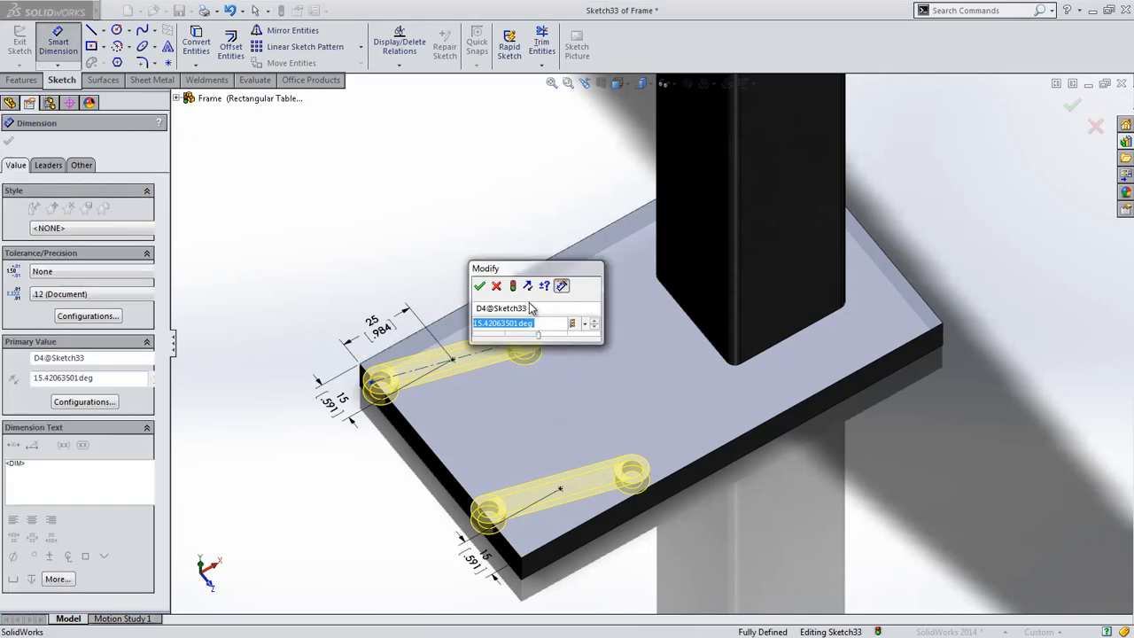
key("Return")
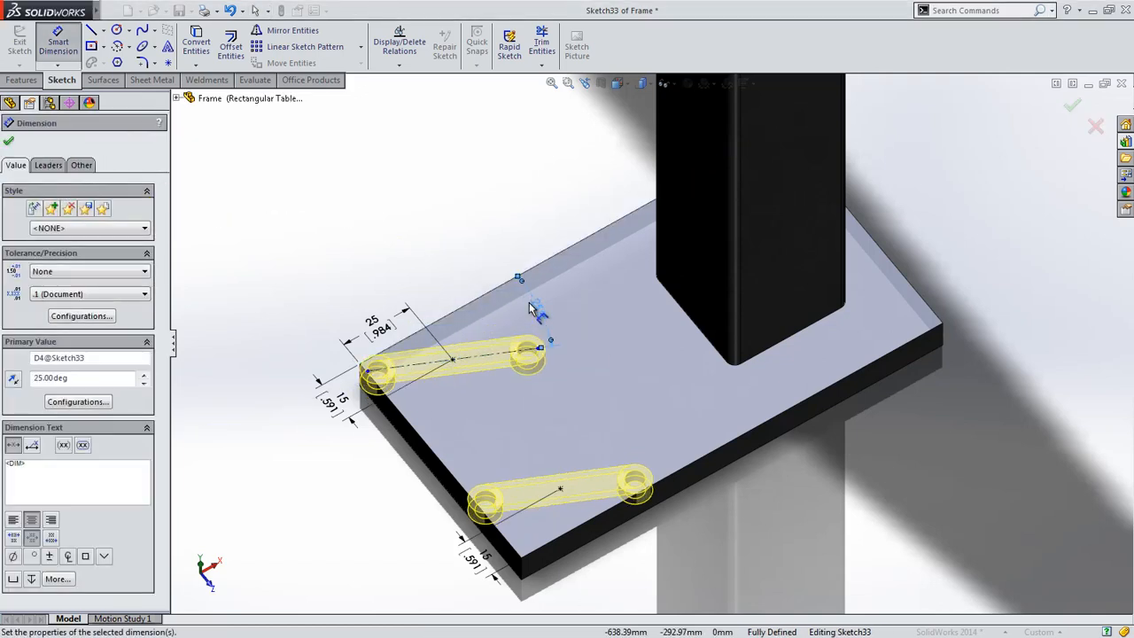
key("Escape")
key("Escape")
Make the slot's centerline horizontal in the position sketch.
left_click(496, 358)
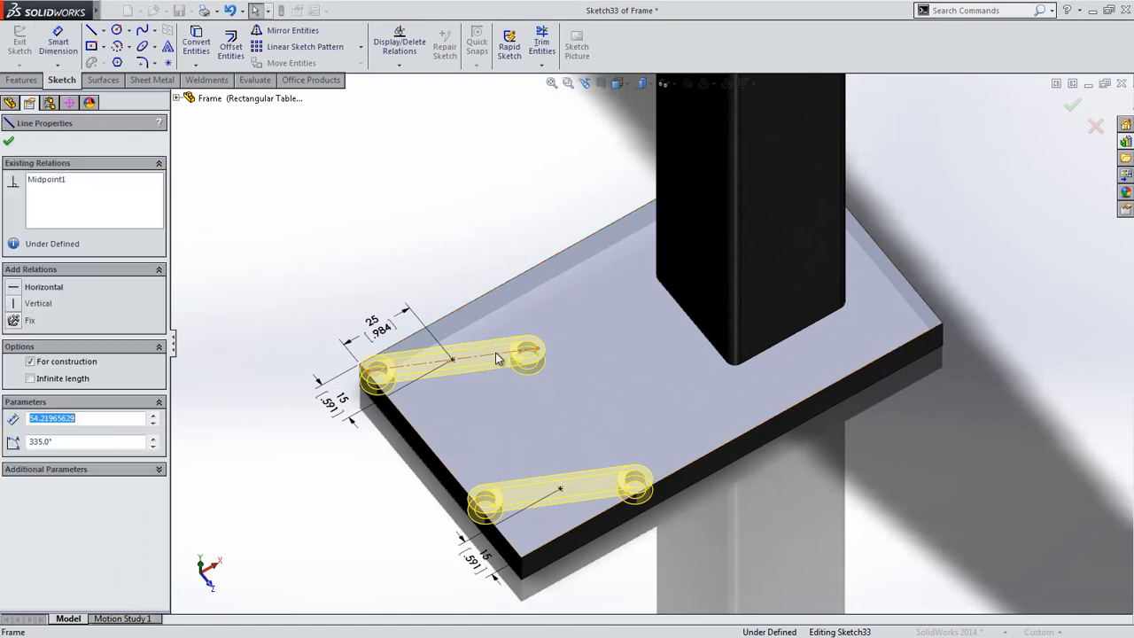
left_click(539, 299)
left_click(425, 255)
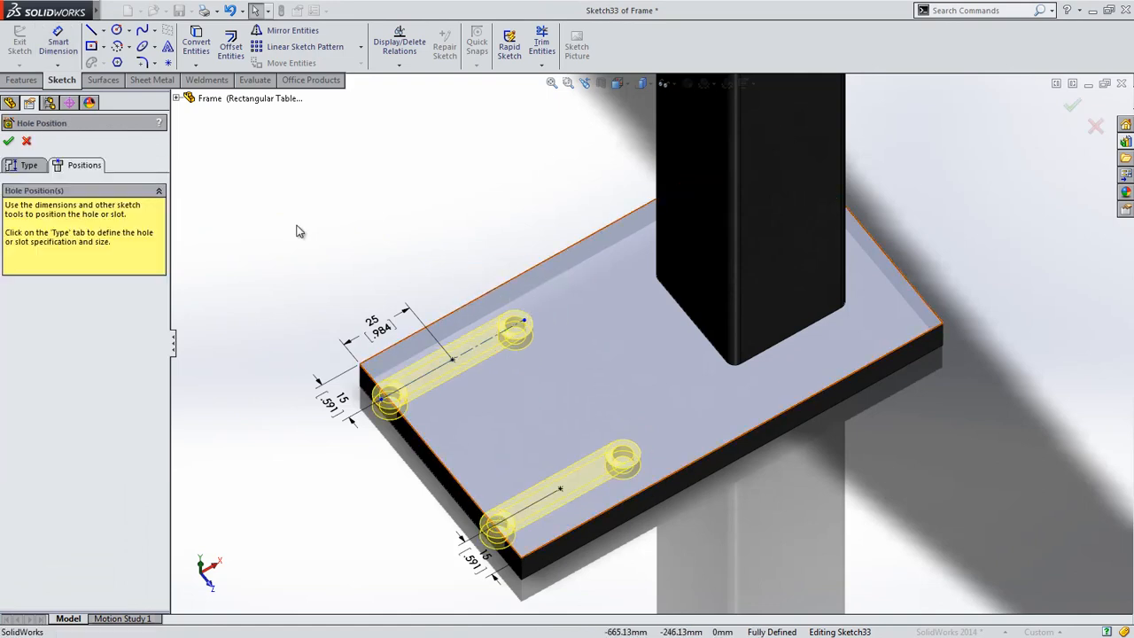
Set the slot length to 20 mm and accept the modified hole feature.
left_click(27, 164)
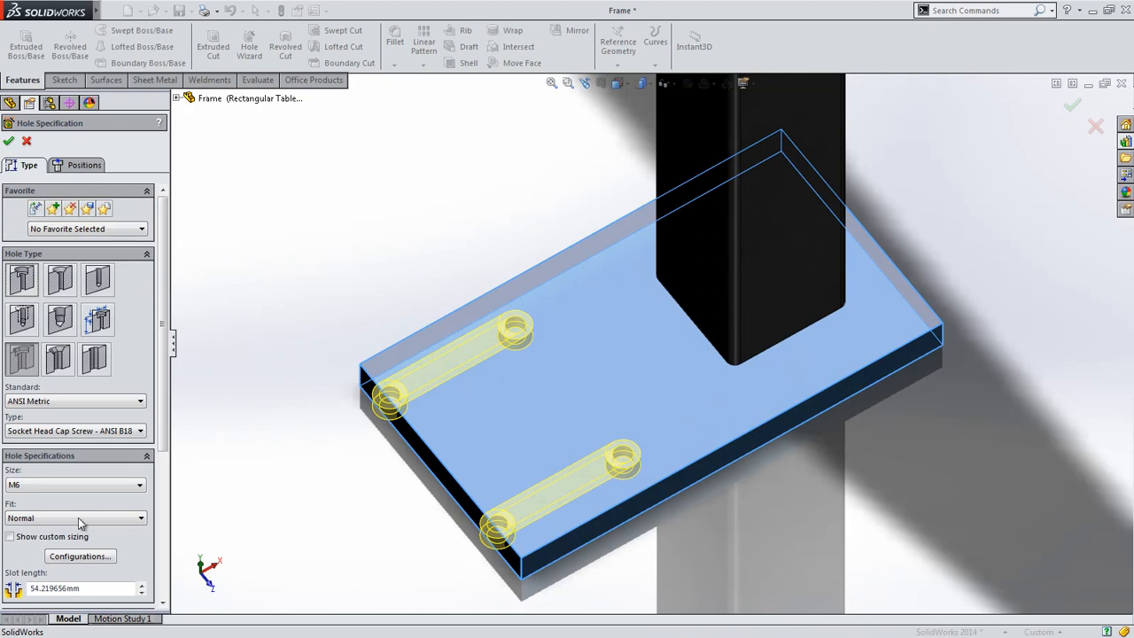
double_click(92, 590)
type("20")
key("Return")
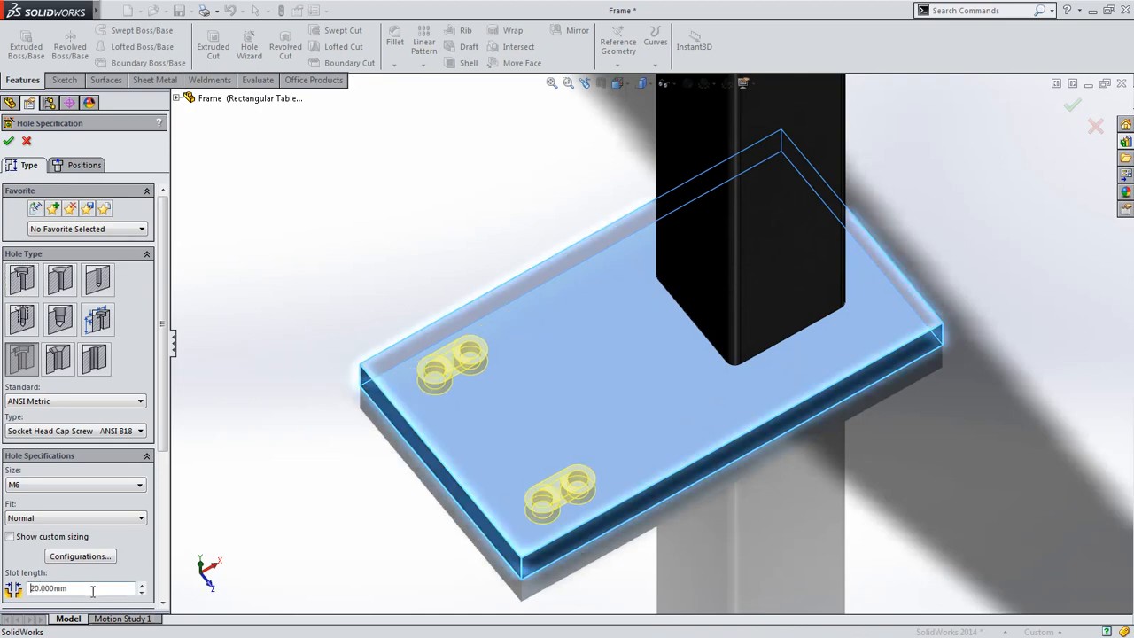
left_click(341, 287)
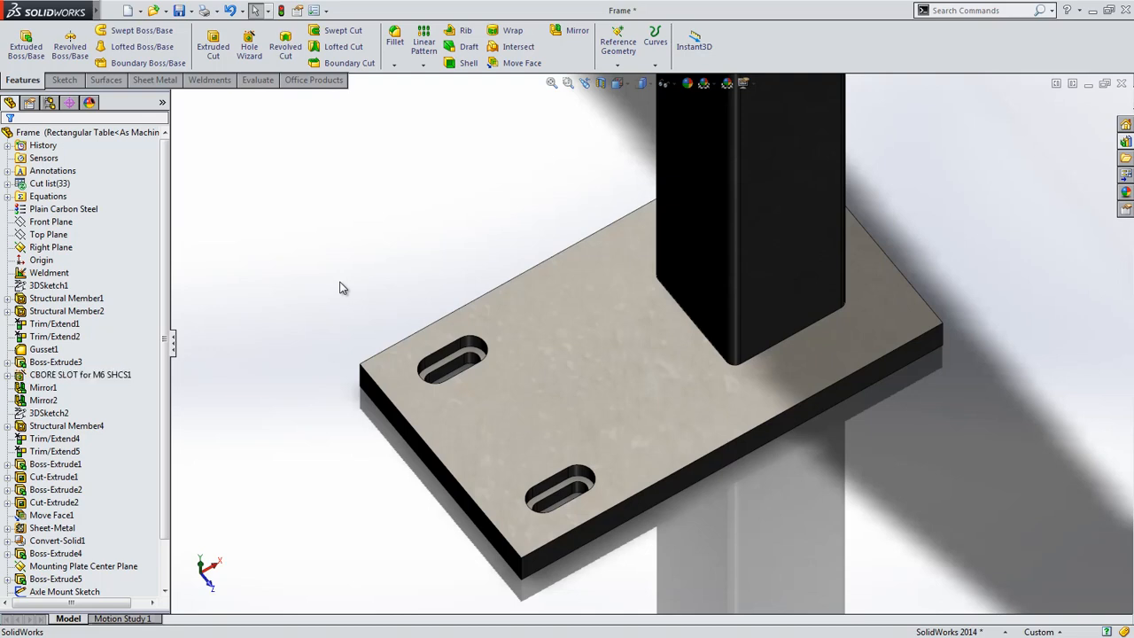
Cut the circle of the Axle Mount Sketch through all in both directions through the upright axle mount plate.
left_click(619, 83)
left_click(634, 155)
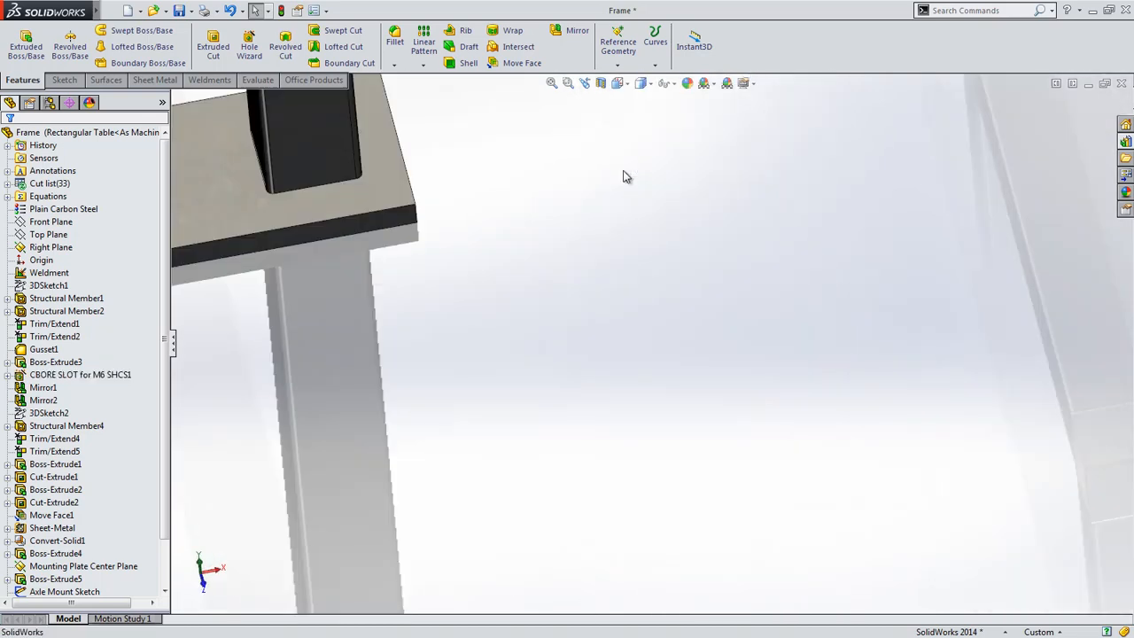
left_click(568, 83)
left_click_drag(642, 168, 547, 245)
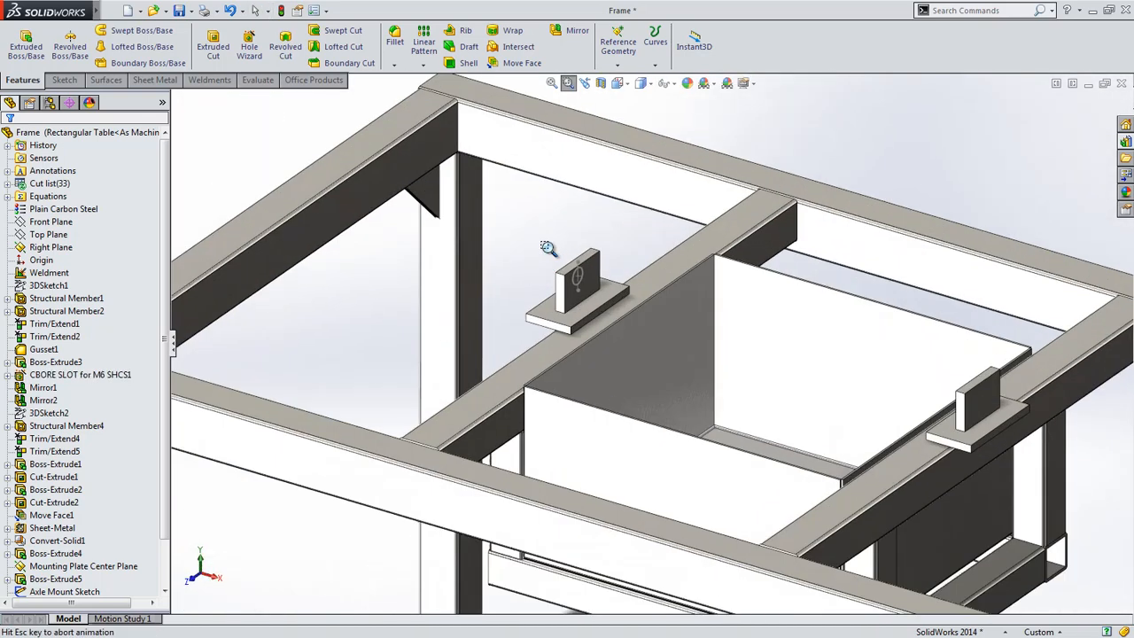
key("Escape")
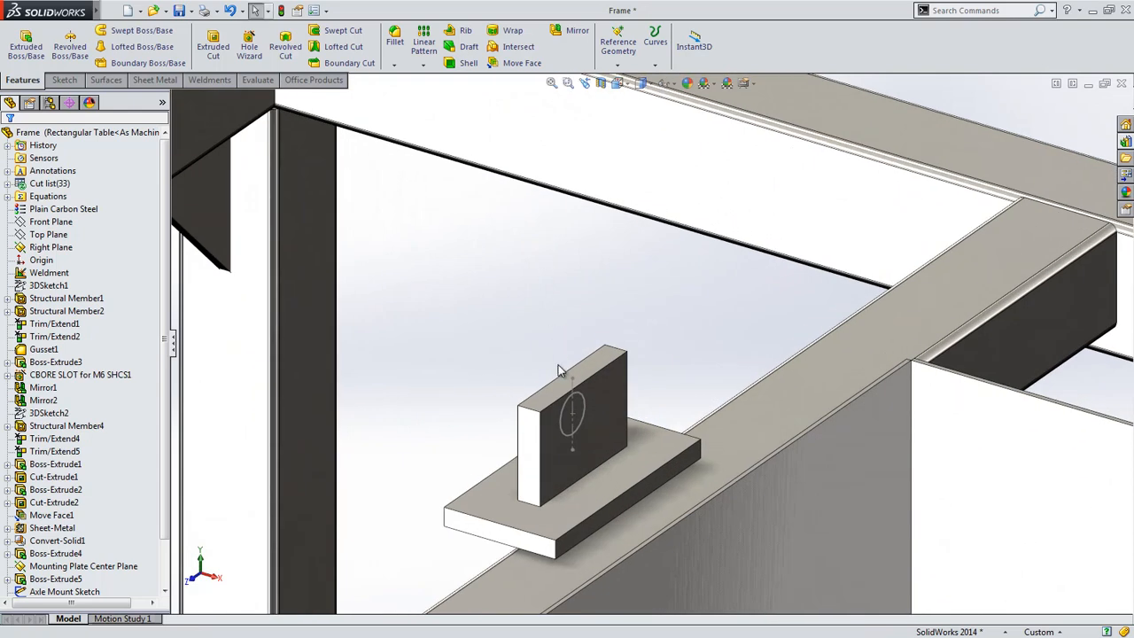
left_click(564, 414)
left_click(661, 419)
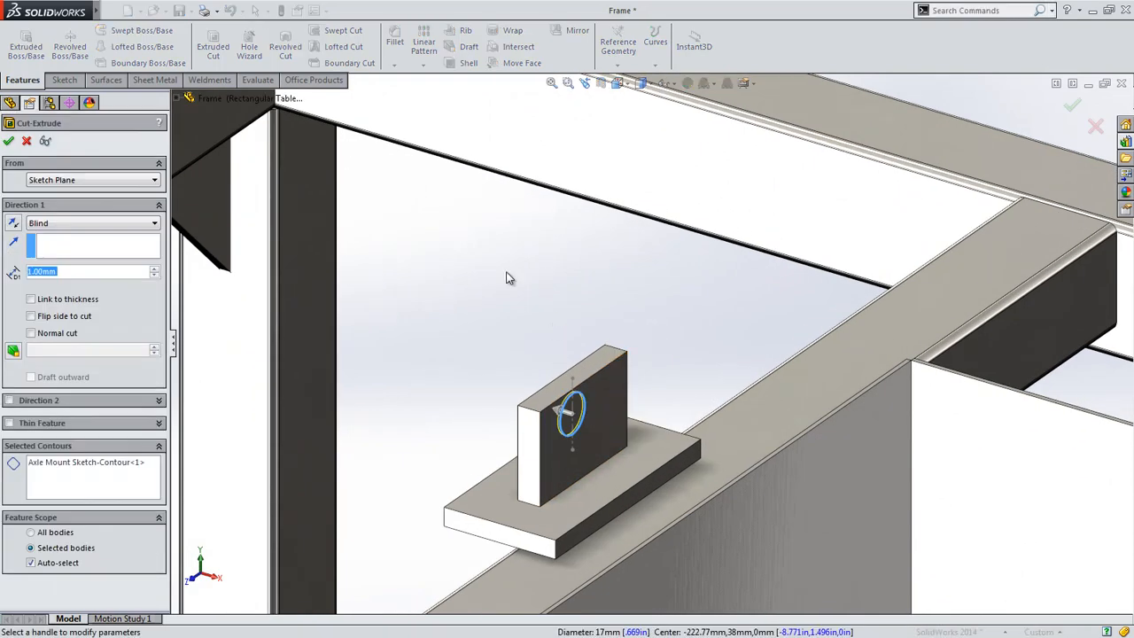
right_click(422, 227)
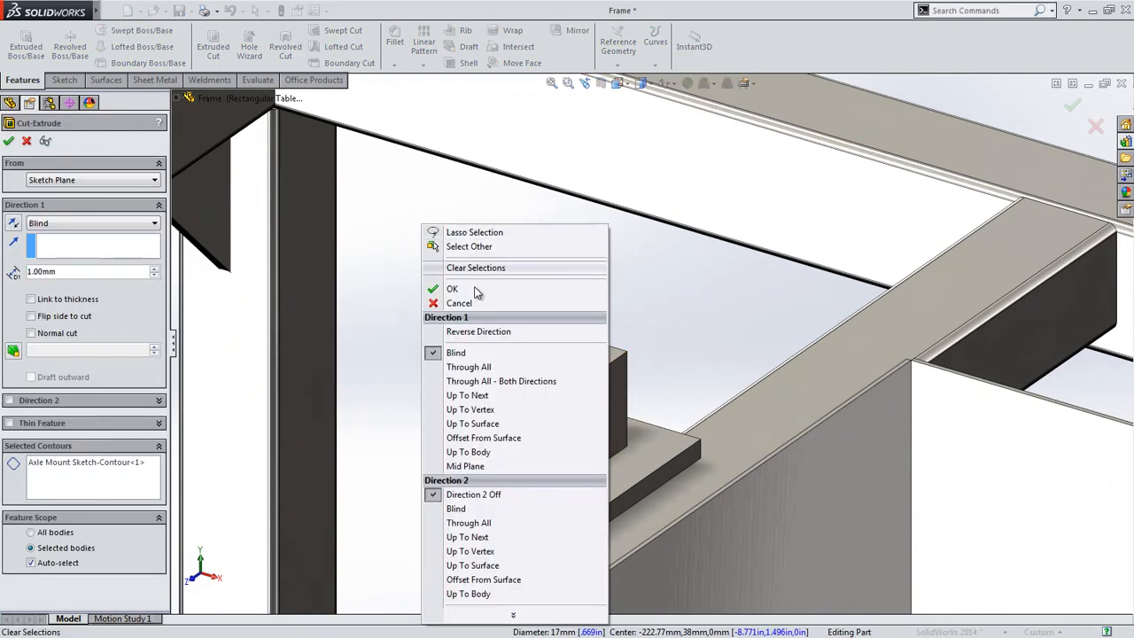
left_click(467, 383)
right_click(466, 379)
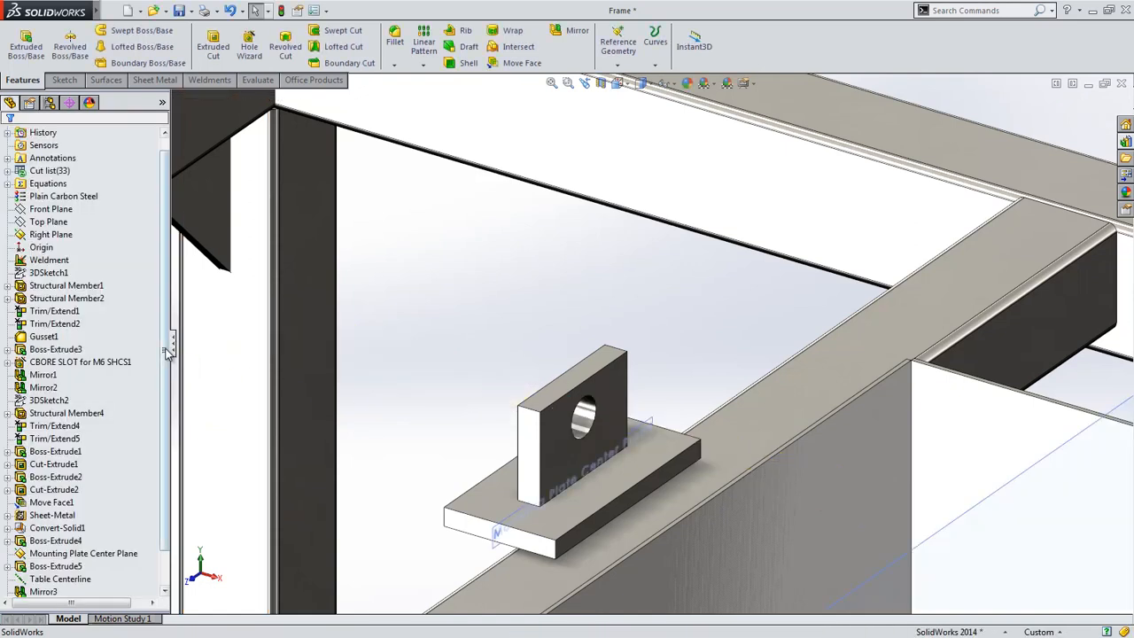
Delete the Mounting Plate Center Plane while keeping its child features.
scroll(163, 416, "down", 1)
left_click(496, 534)
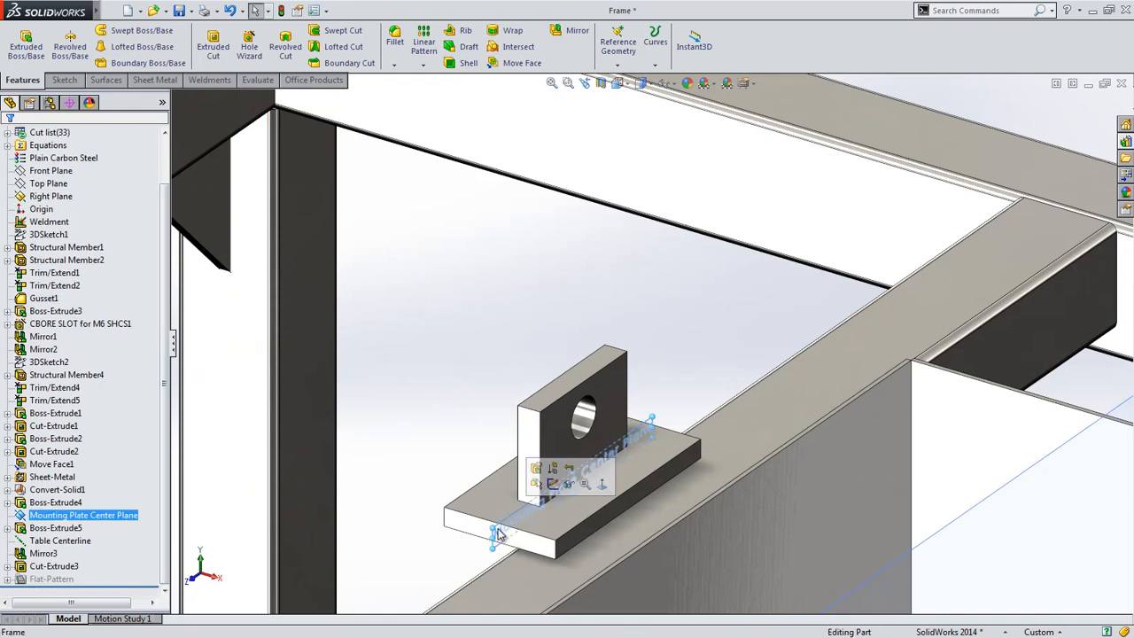
key("Delete")
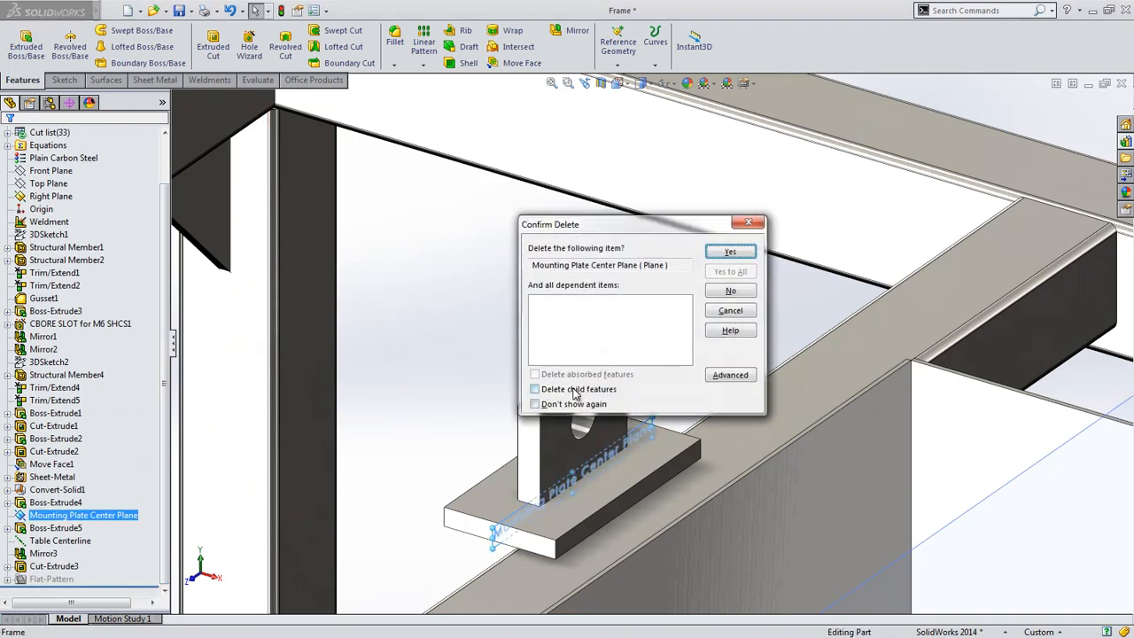
left_click(574, 390)
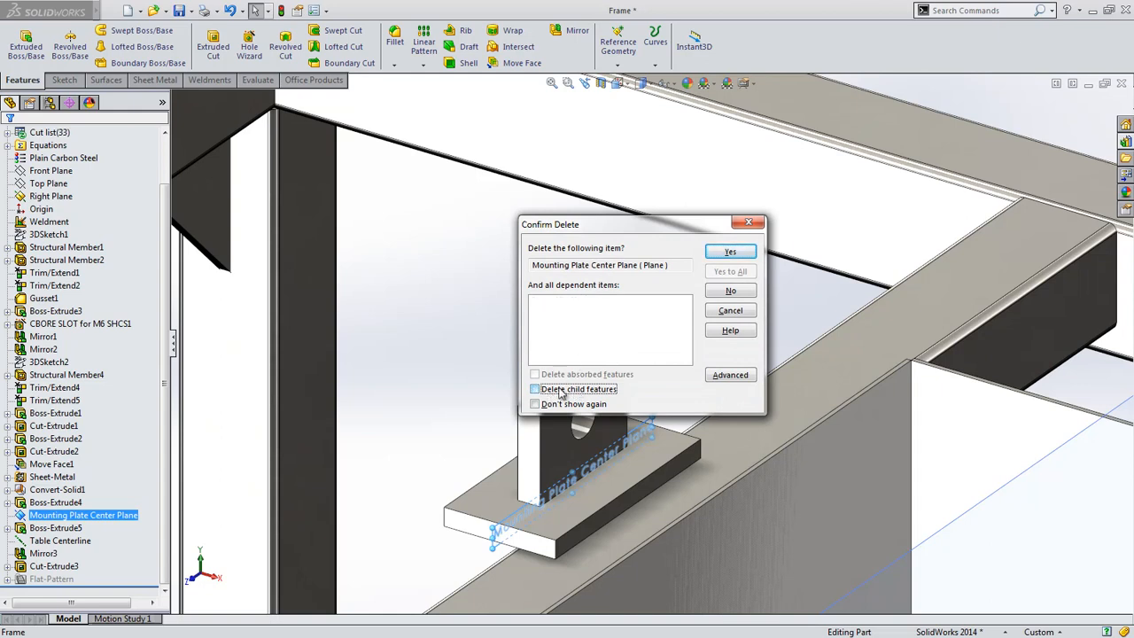
left_click(721, 255)
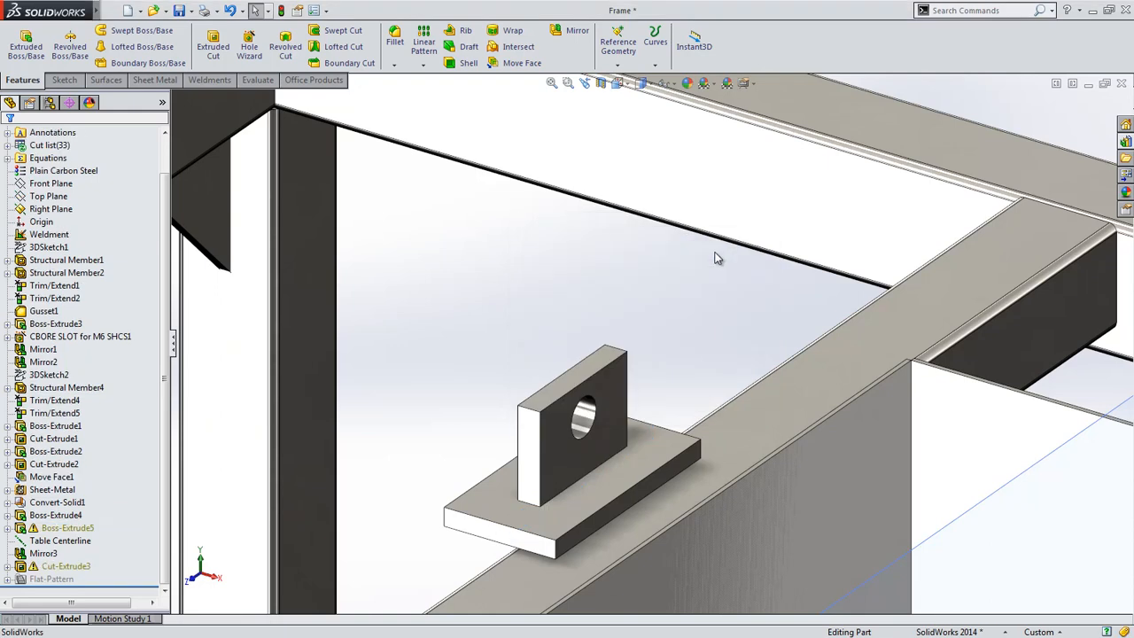
Expand Boss-Extrude5 and Cut-Extrude3 and roll the model back to just before Boss-Extrude5.
left_click(7, 528)
scroll(5, 586, "down", 1)
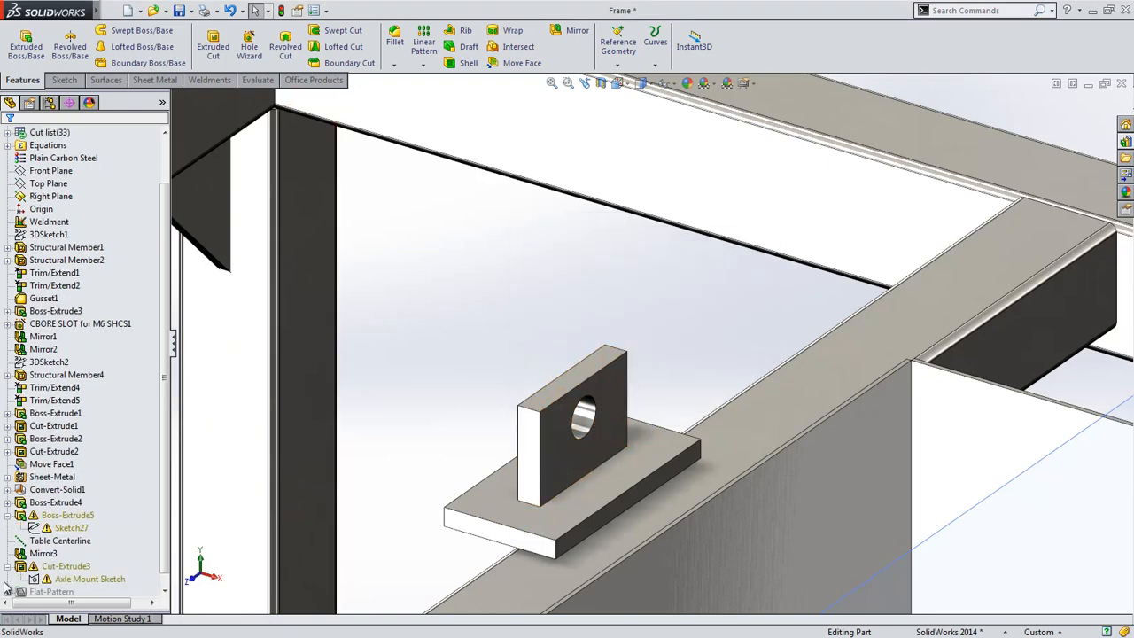
right_click(53, 515)
left_click(111, 336)
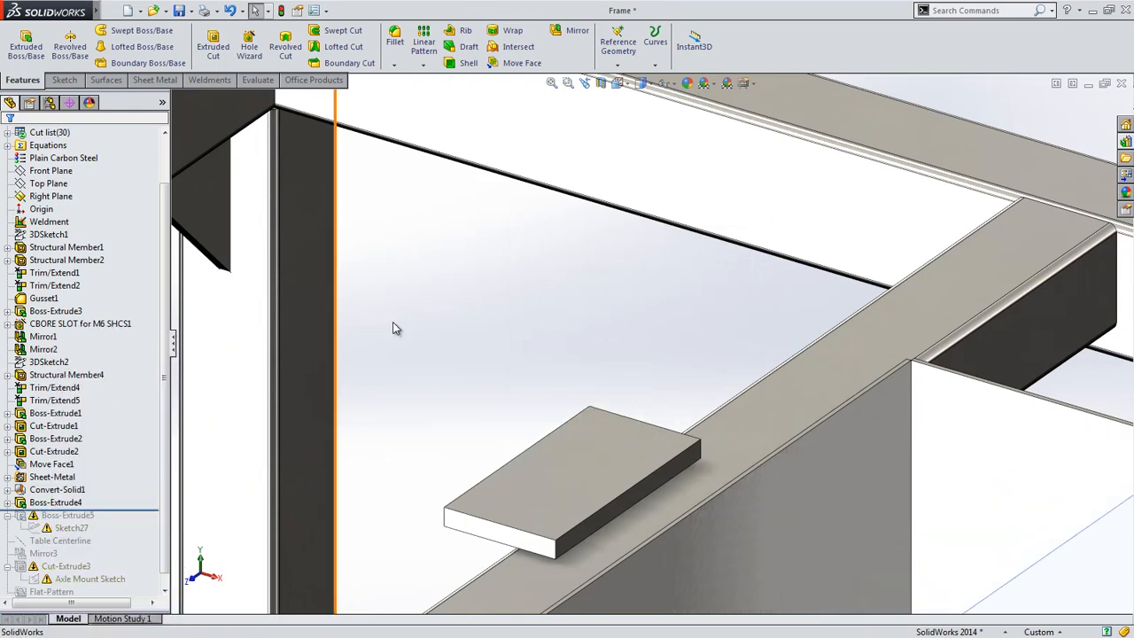
Create a mid plane between the two long side faces of the flat mounting base plate (Boss-Extrude4).
key("s")
left_click(493, 325)
left_click(474, 341)
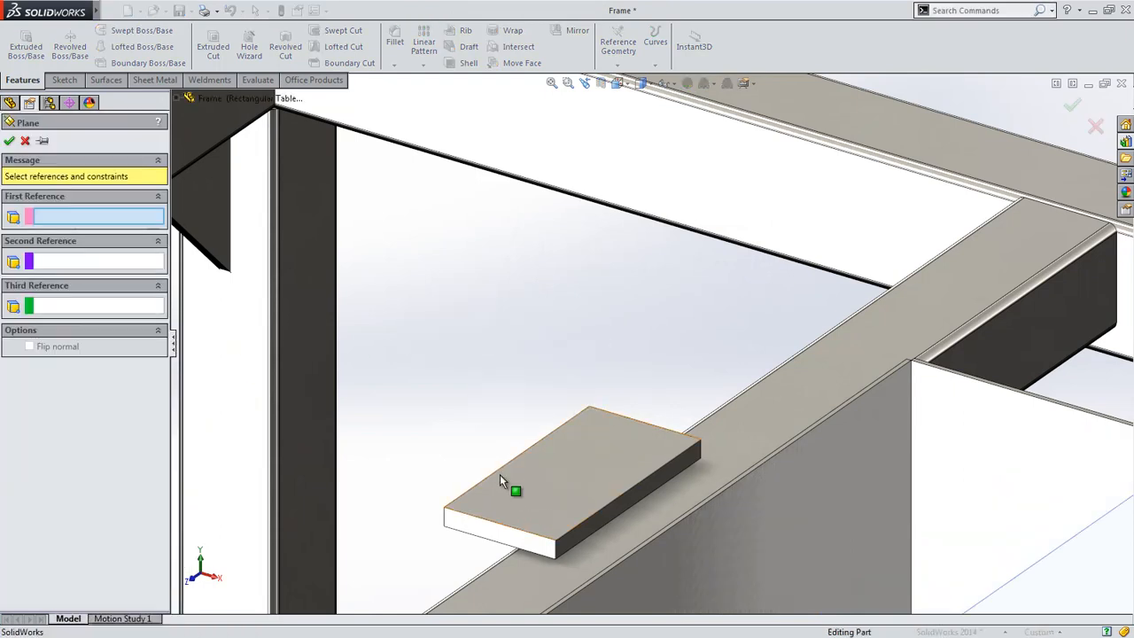
right_click(497, 477)
left_click(515, 501)
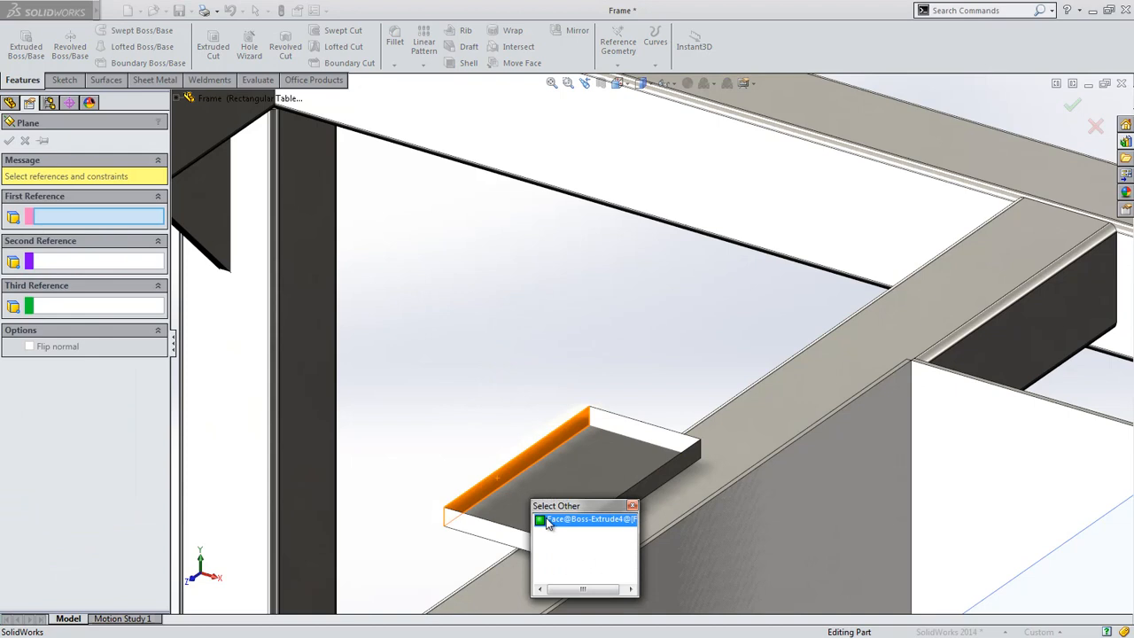
left_click(542, 518)
left_click(582, 536)
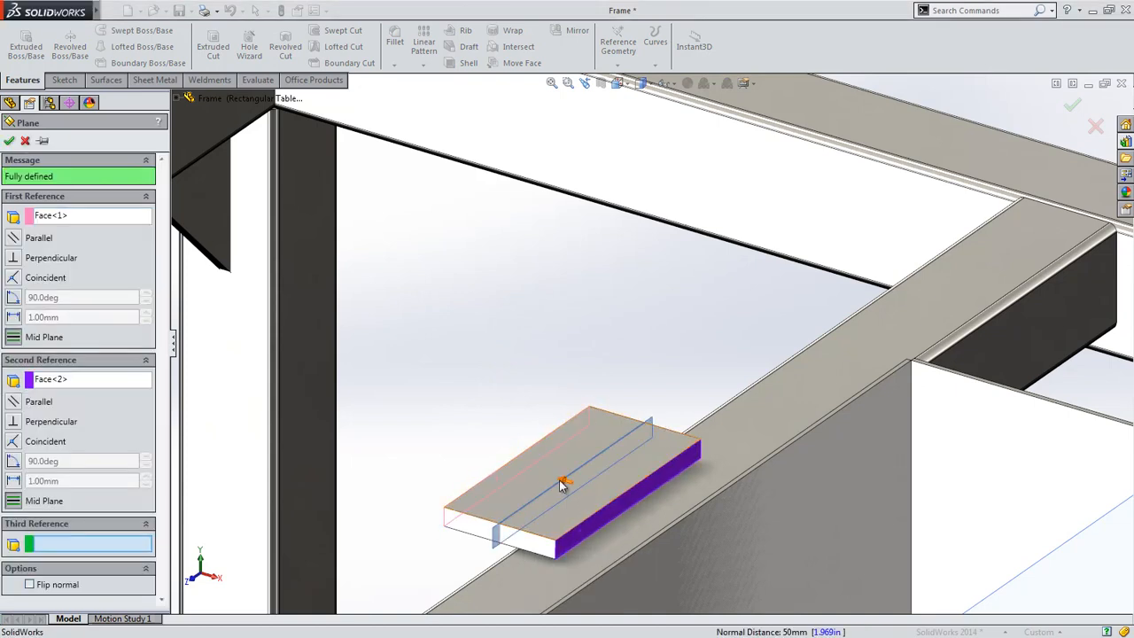
left_click(71, 588)
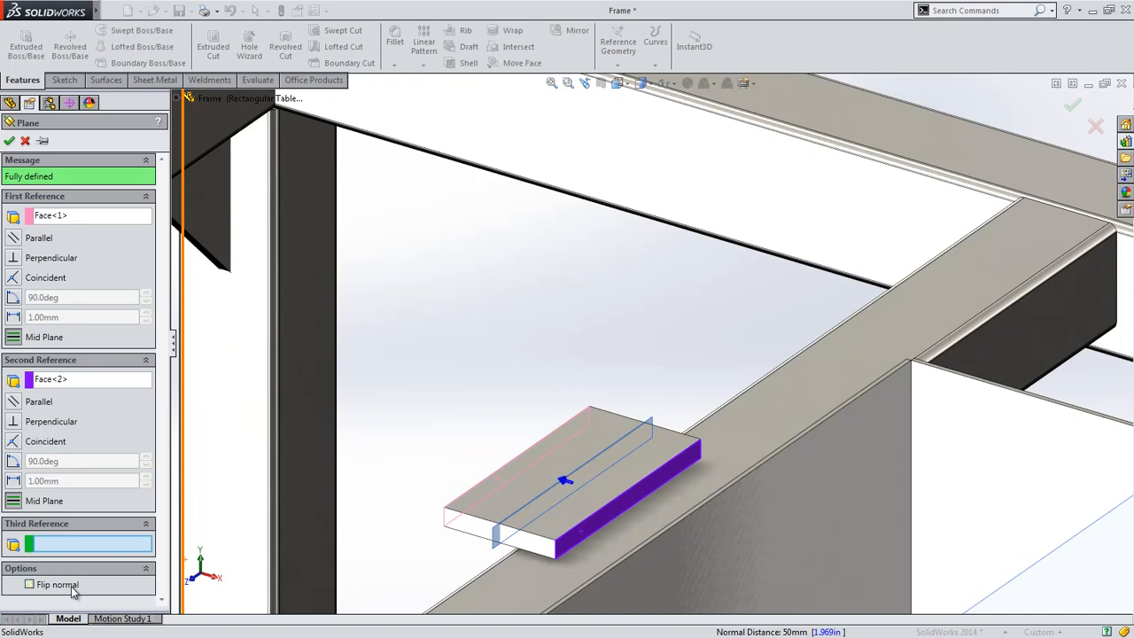
left_click(72, 588)
right_click(482, 359)
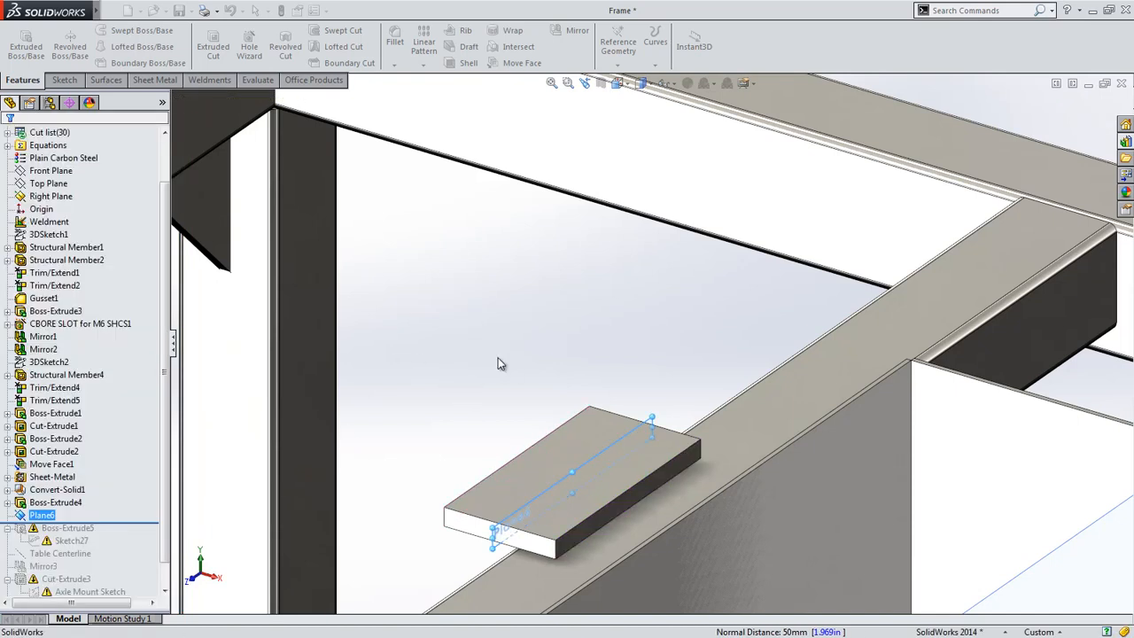
Roll the model forward to the end and reassign Sketch27 of Boss-Extrude5 to the new mid plane.
right_click(139, 484)
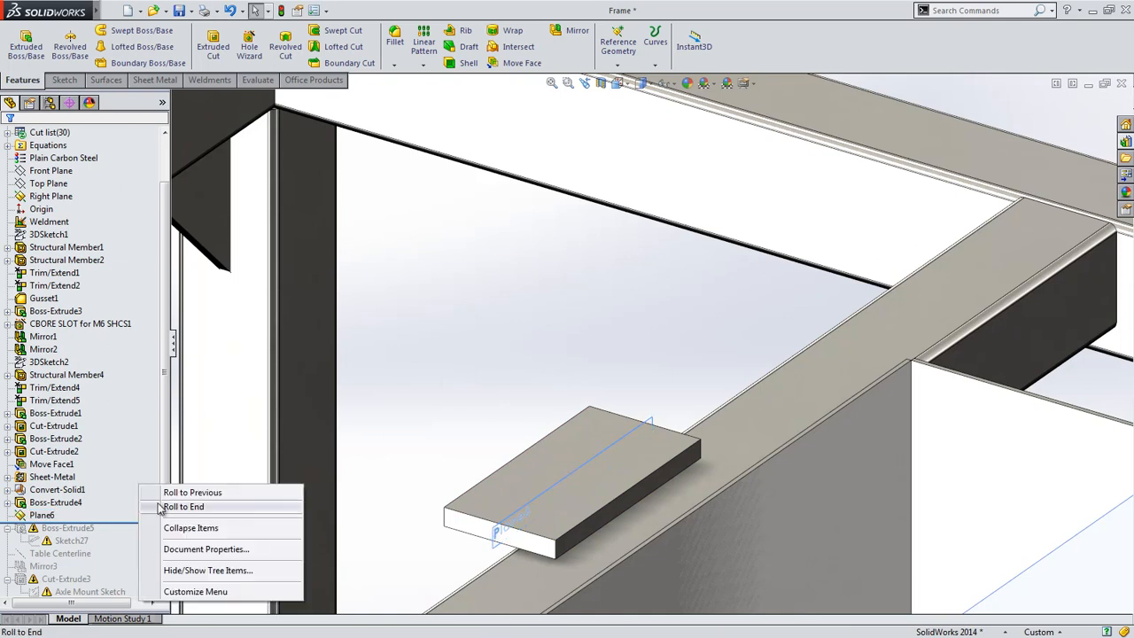
left_click(172, 507)
left_click(73, 540)
left_click(89, 505)
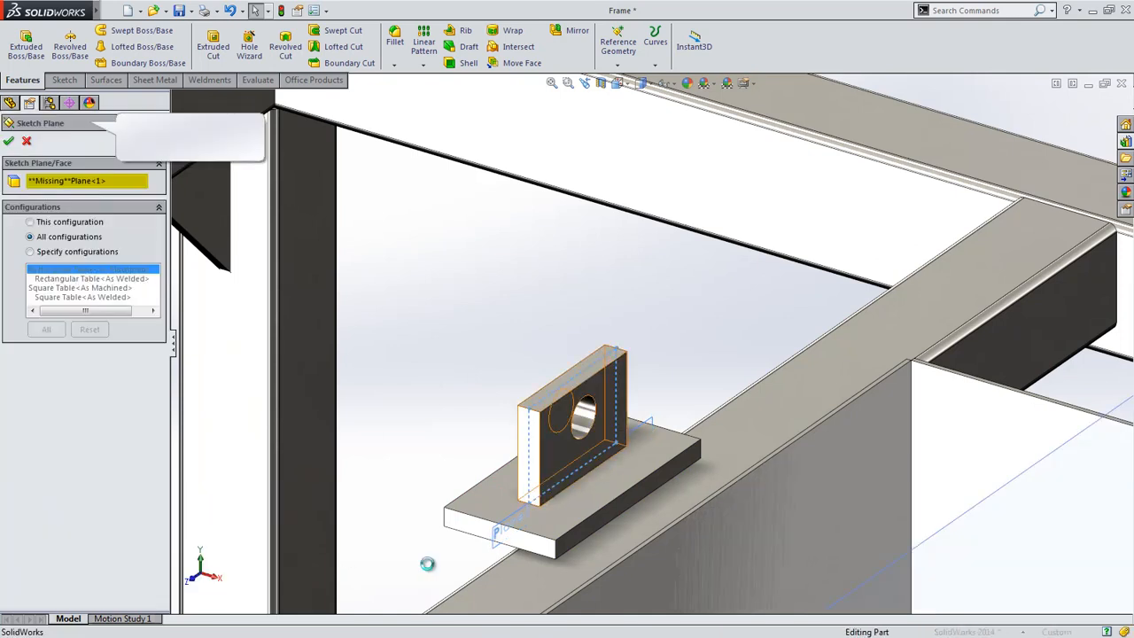
left_click(492, 547)
right_click(492, 546)
left_click(456, 550)
scroll(123, 544, "down", 1)
Reassign the missing sketch plane of the Axle Mount Sketch to the base plate's new mid plane.
left_click(80, 566)
left_click(88, 541)
left_click(86, 564)
left_click(88, 531)
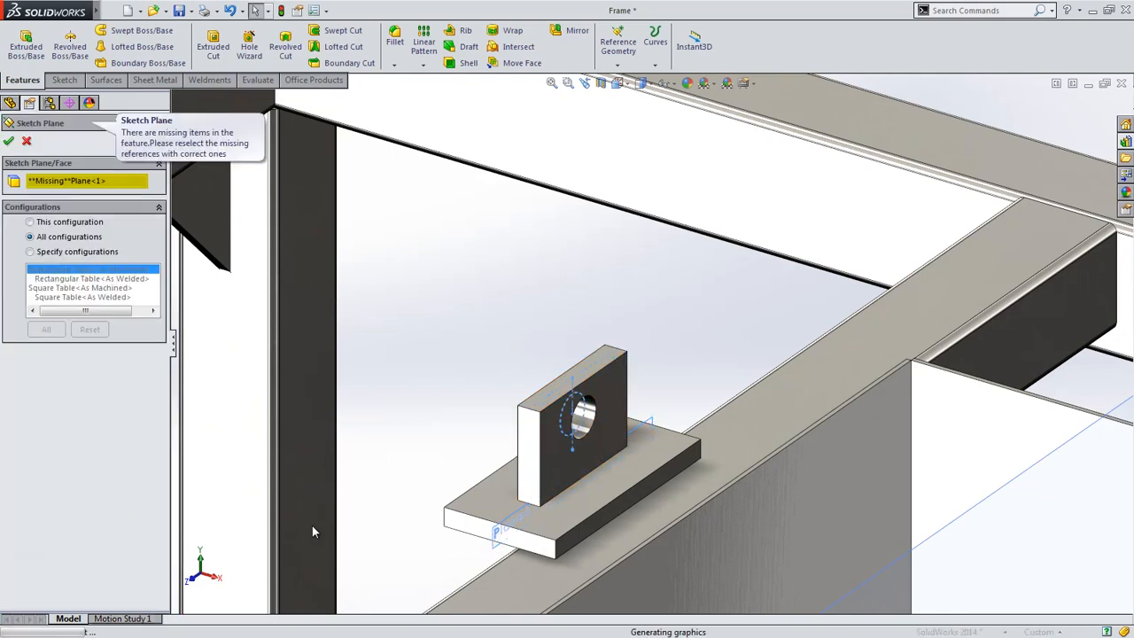
left_click(495, 539)
right_click(502, 542)
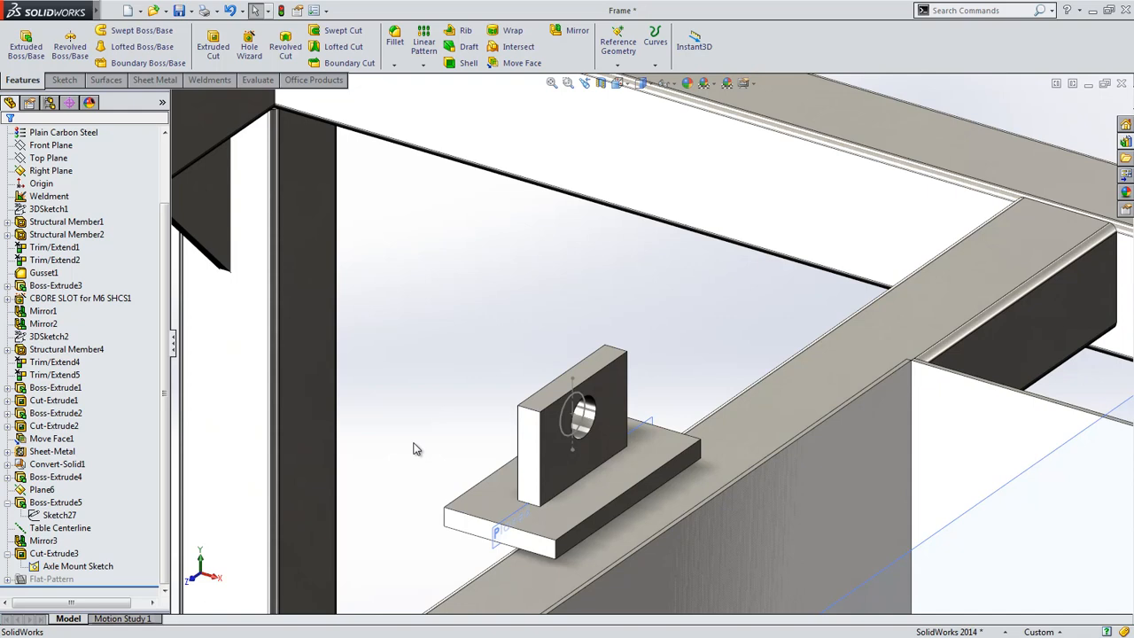
Start a reference point and try placing it on the Axle Mount Sketch's lower line endpoint and circle center.
key("s")
left_click(479, 338)
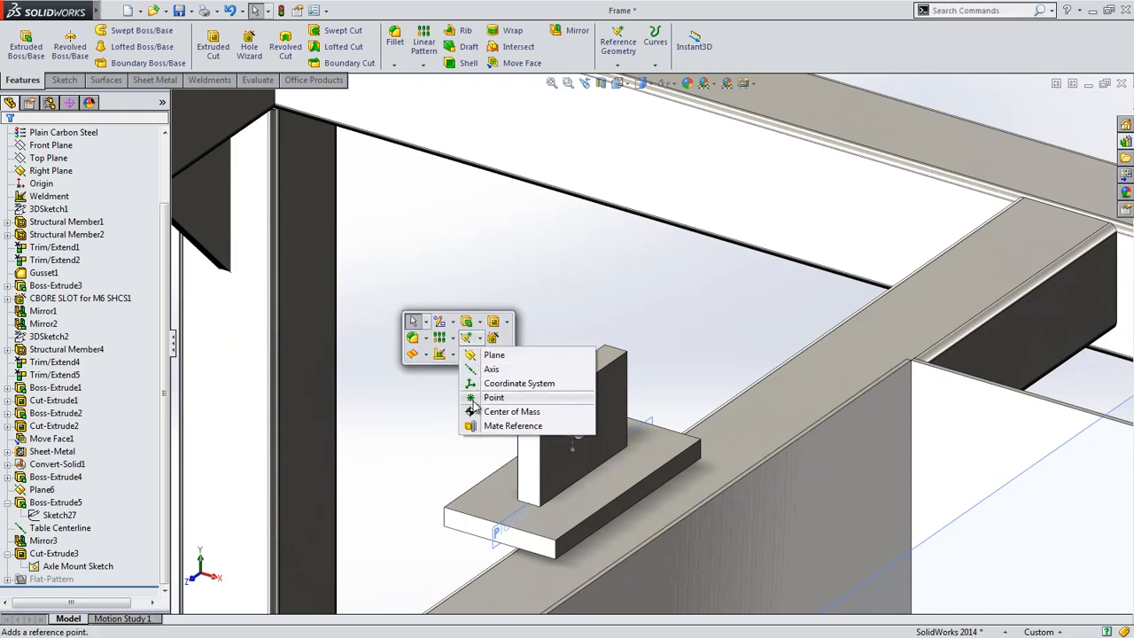
left_click(491, 397)
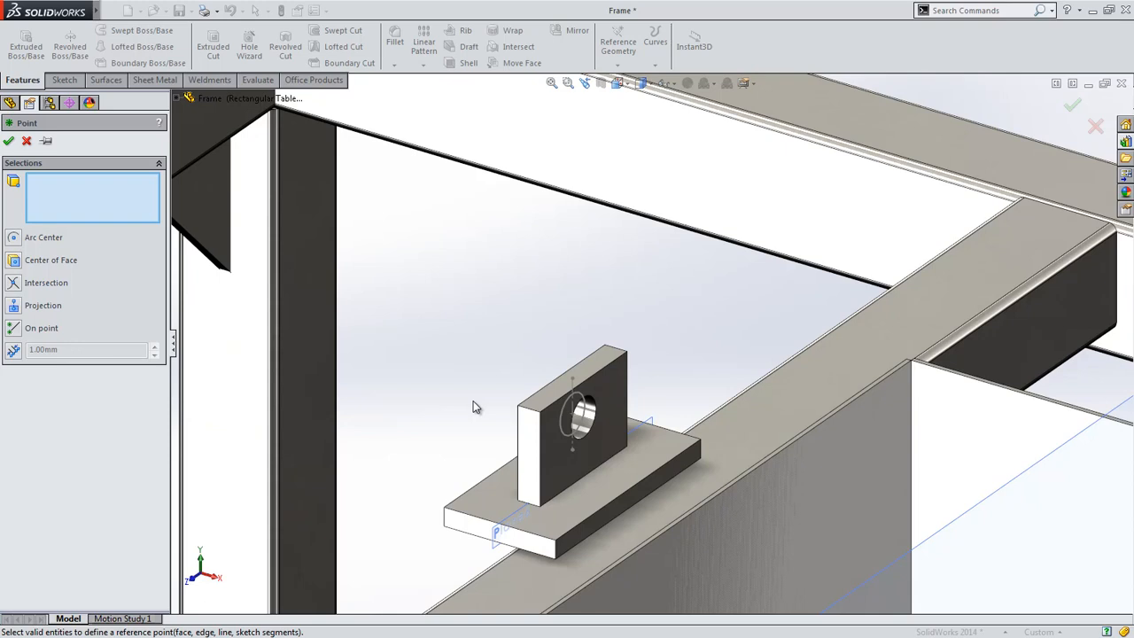
left_click(572, 450)
left_click(573, 452)
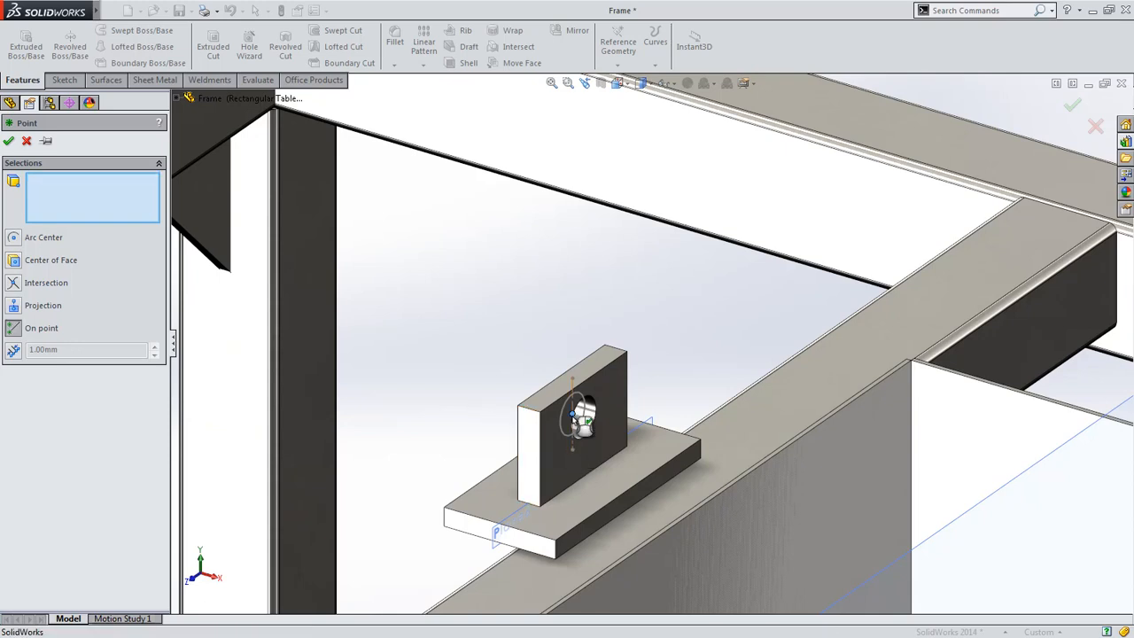
left_click(573, 414)
left_click(574, 418)
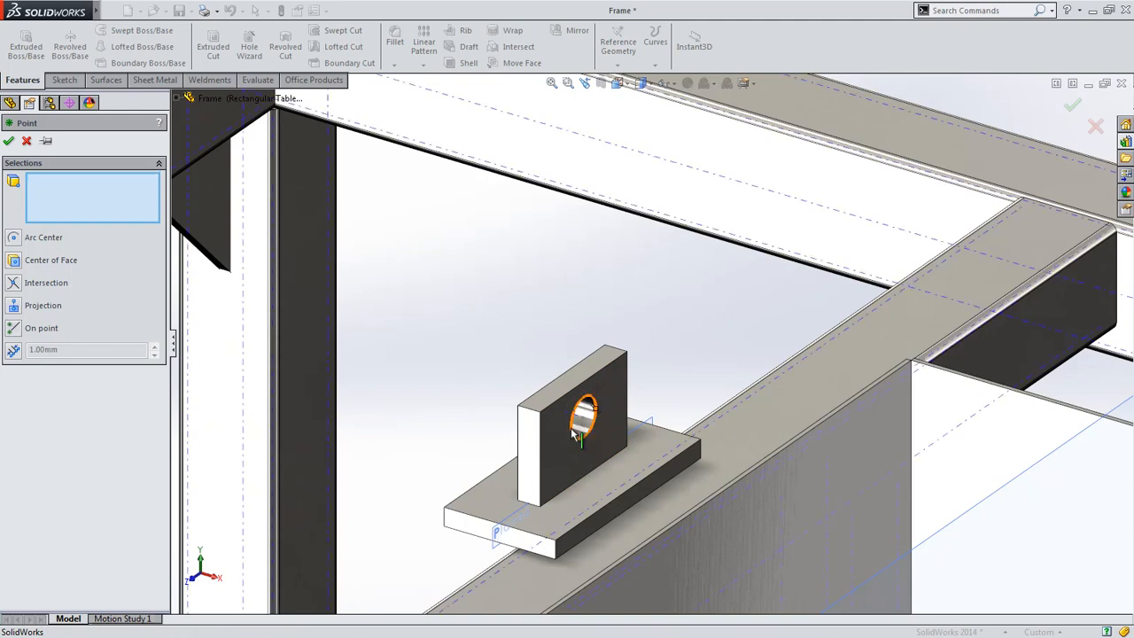
Use the axle hole's axis as the point's first reference and try intersecting it with the base plate's side face and the Right Plane.
left_click(584, 424)
left_click(624, 501)
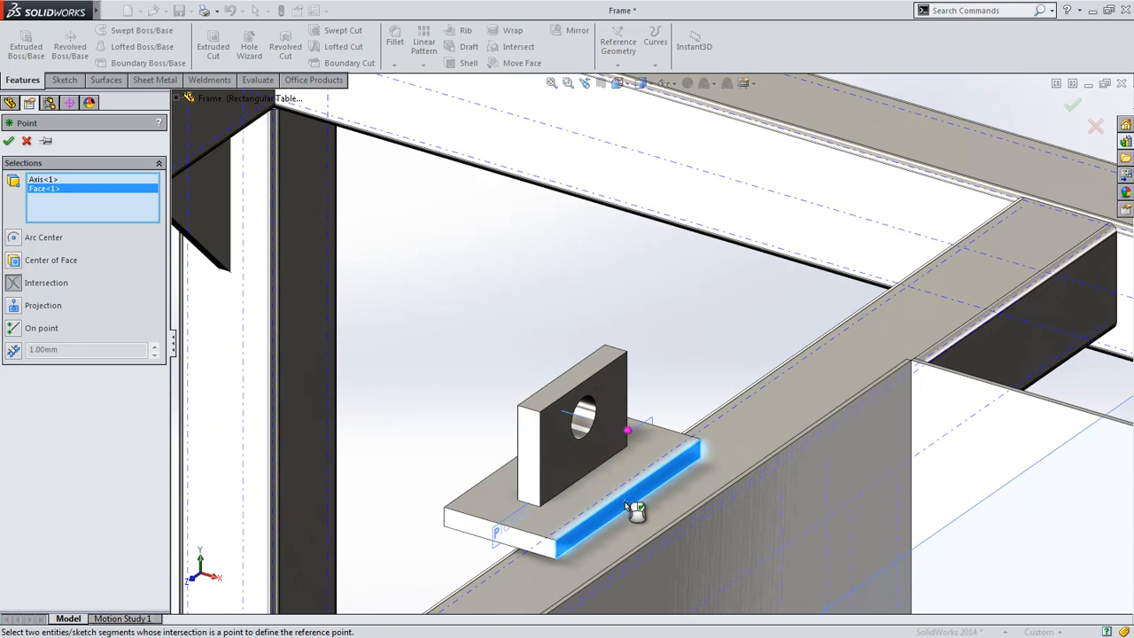
middle_click_drag(741, 536, 517, 321, "ctrl")
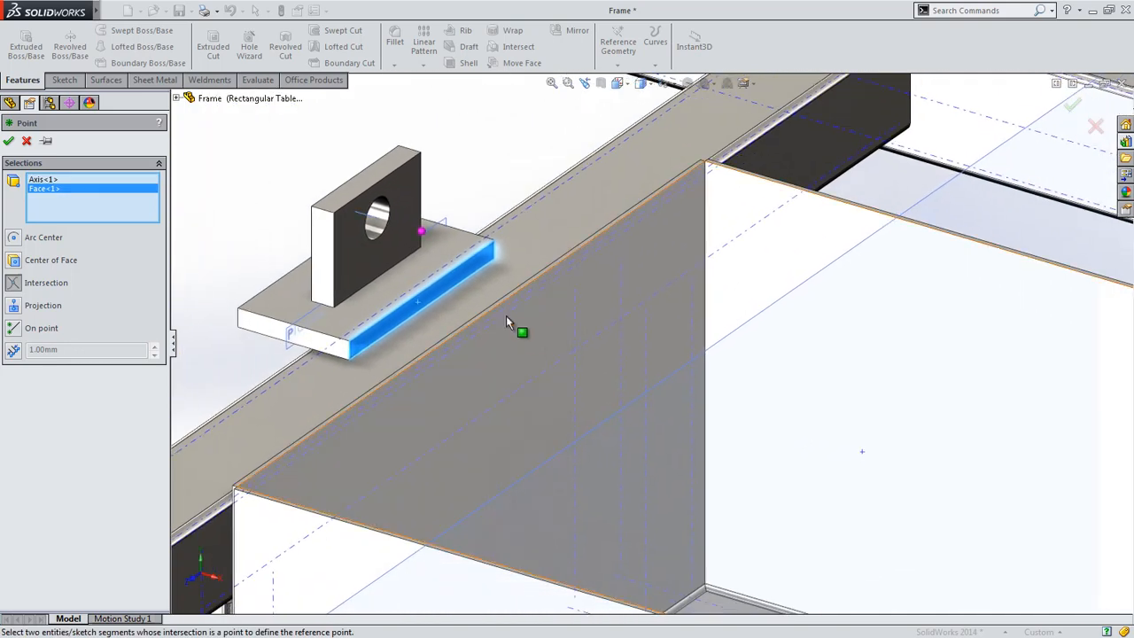
left_click(456, 276)
left_click(737, 331)
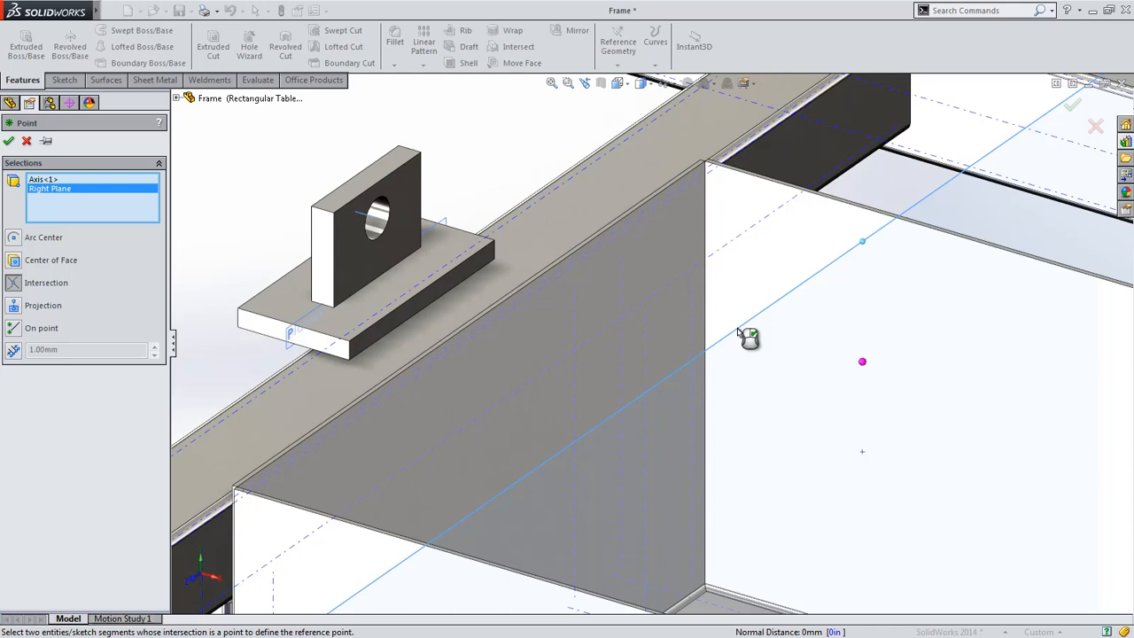
left_click(737, 331)
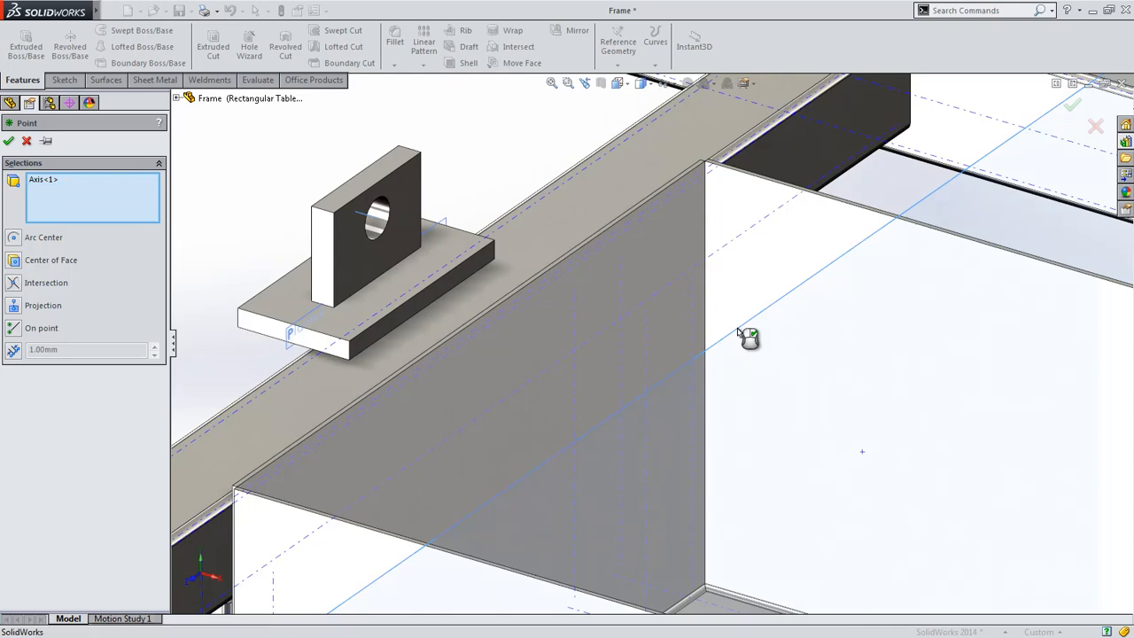
Create the reference point at the intersection of the axle hole's axis and the Table Centerline.
left_click(861, 354)
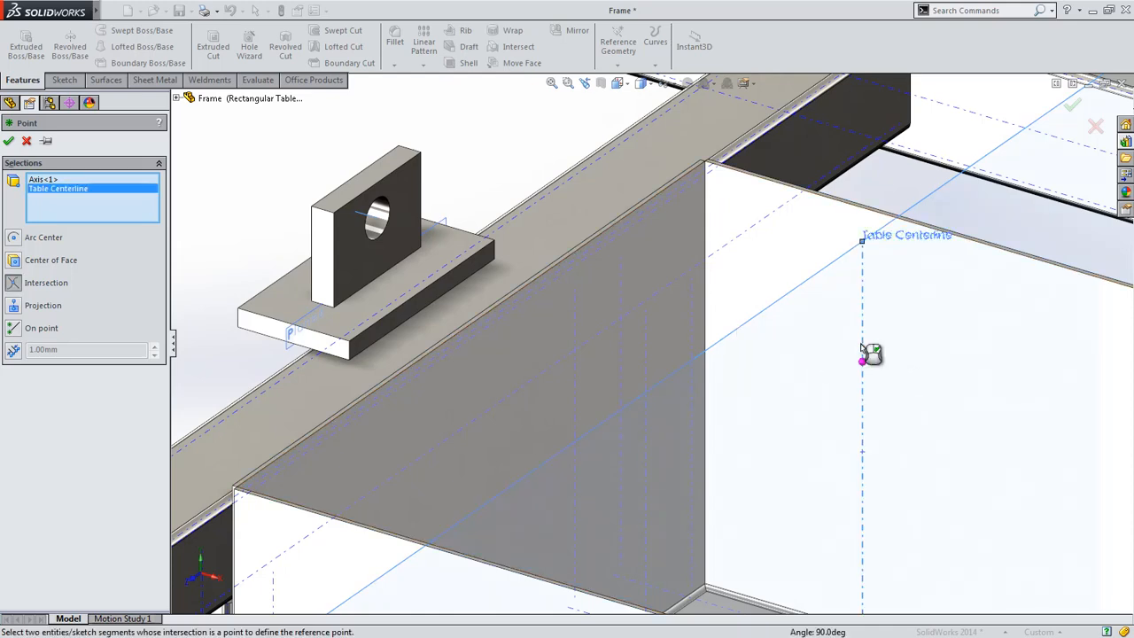
right_click(862, 354)
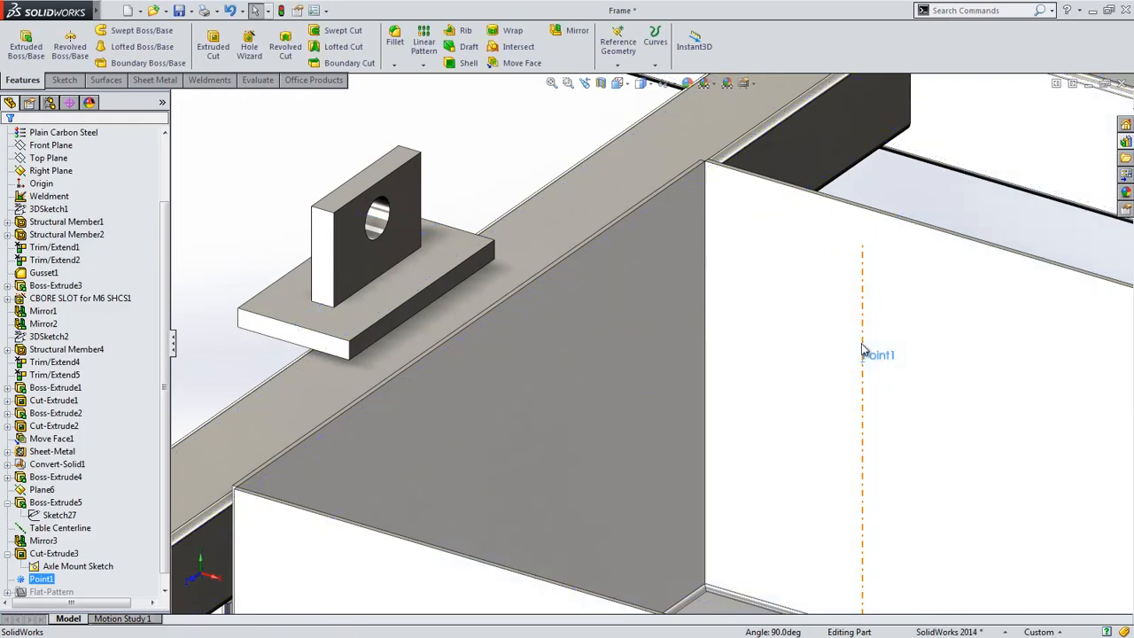
key("f")
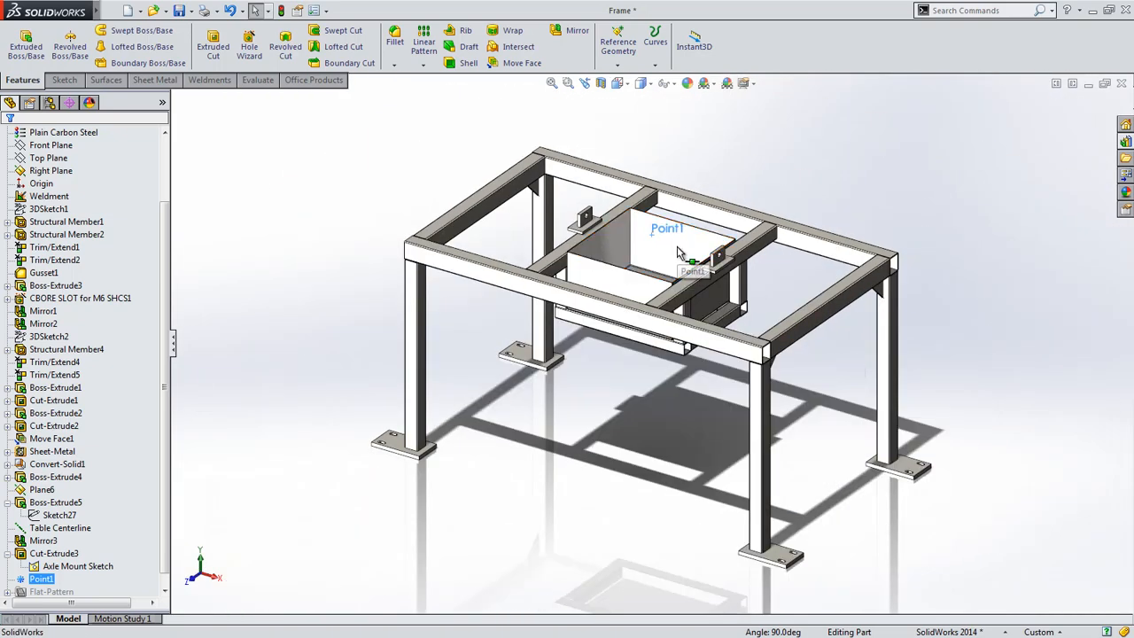
Review the Per Unit Volume choices in the document's unit settings and keep liters.
left_click(1032, 632)
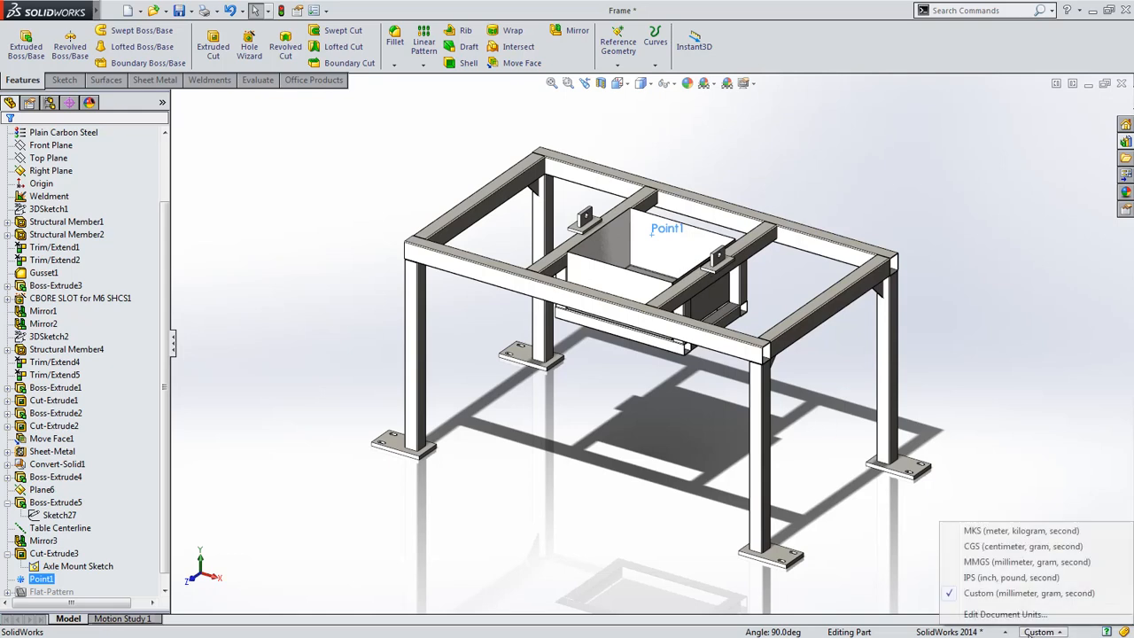
left_click(996, 614)
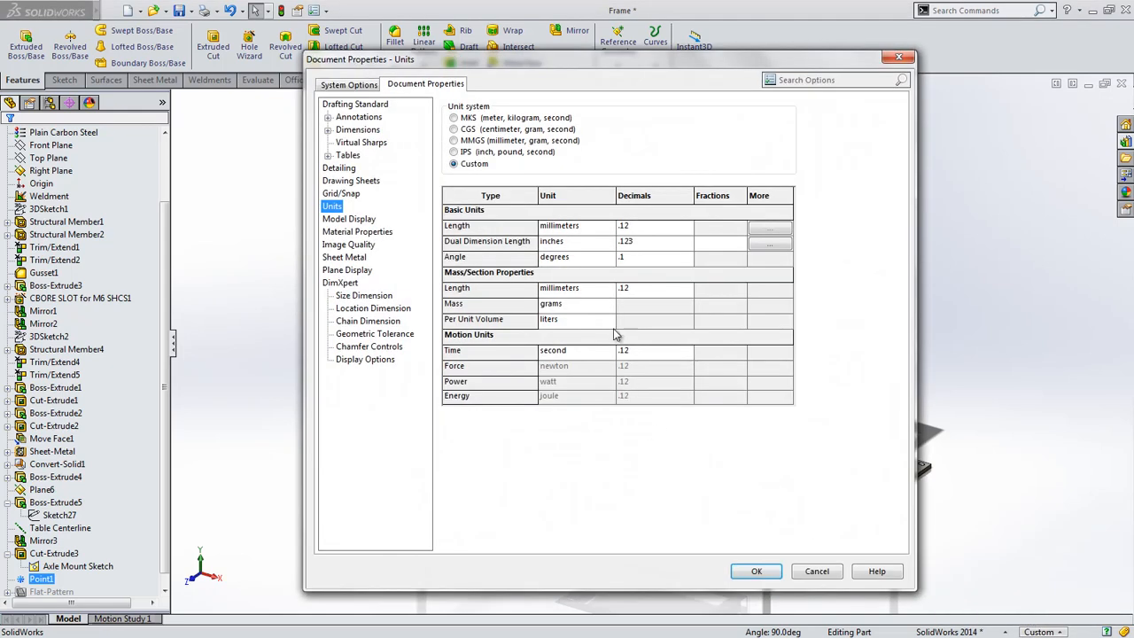
left_click(609, 320)
mouse_move(609, 379)
left_mouse_down()
mouse_move(609, 368)
mouse_move(610, 384)
left_mouse_up()
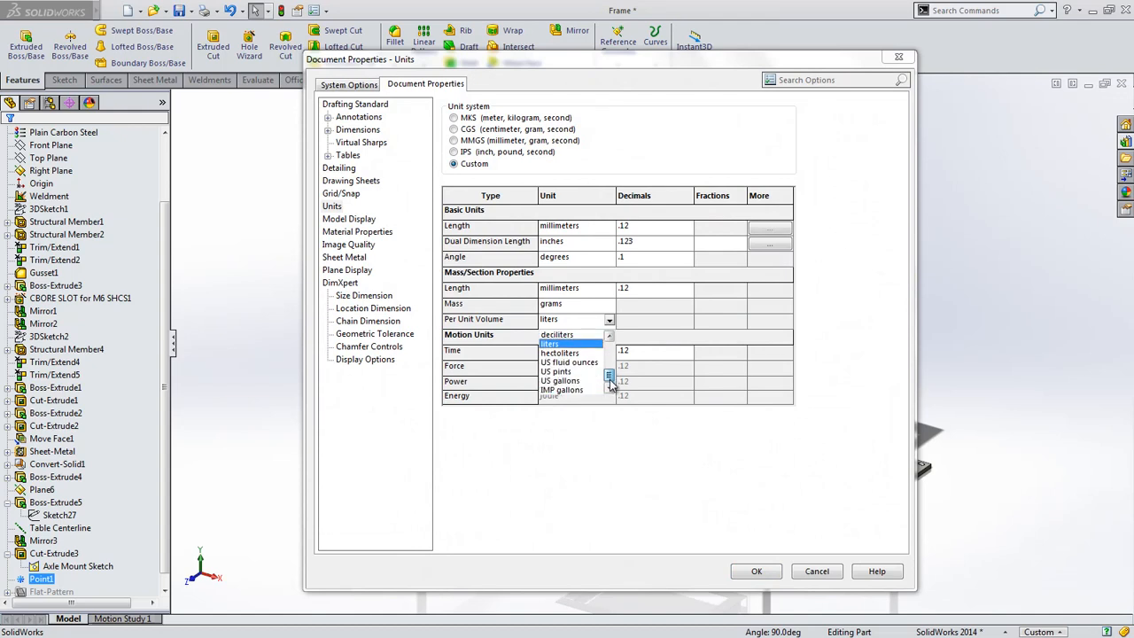
left_click(767, 574)
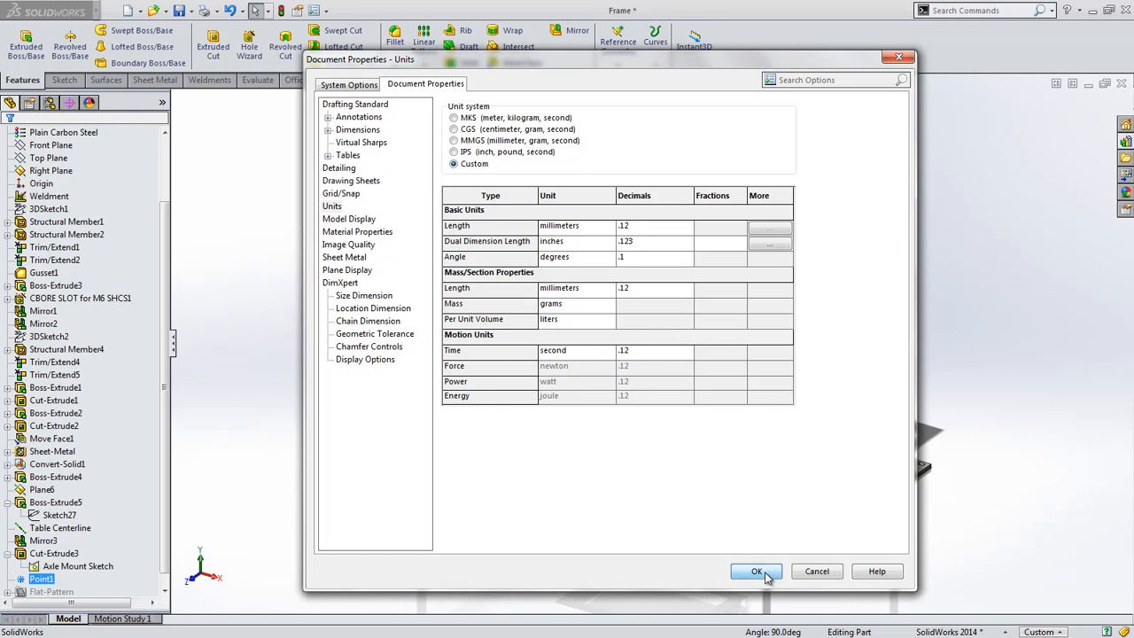
left_click(759, 572)
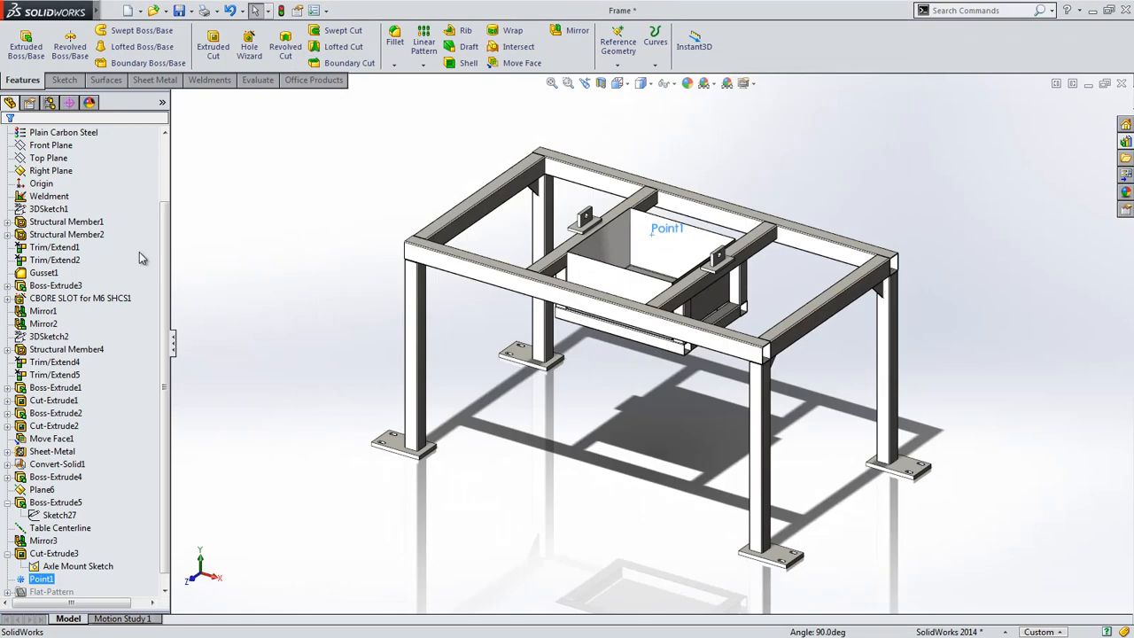
Expand the cut list and link the Volume property of the excluded Cut-List-Item12 to the body's Volume.
scroll(126, 246, "up", 2)
left_click(8, 183)
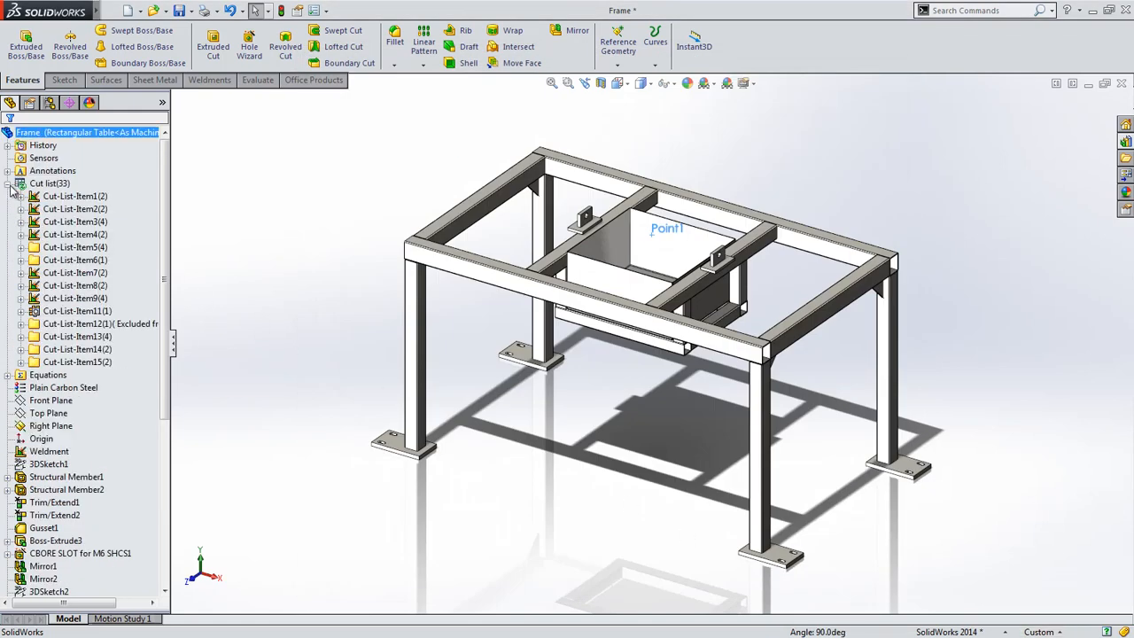
right_click(106, 322)
left_click(151, 349)
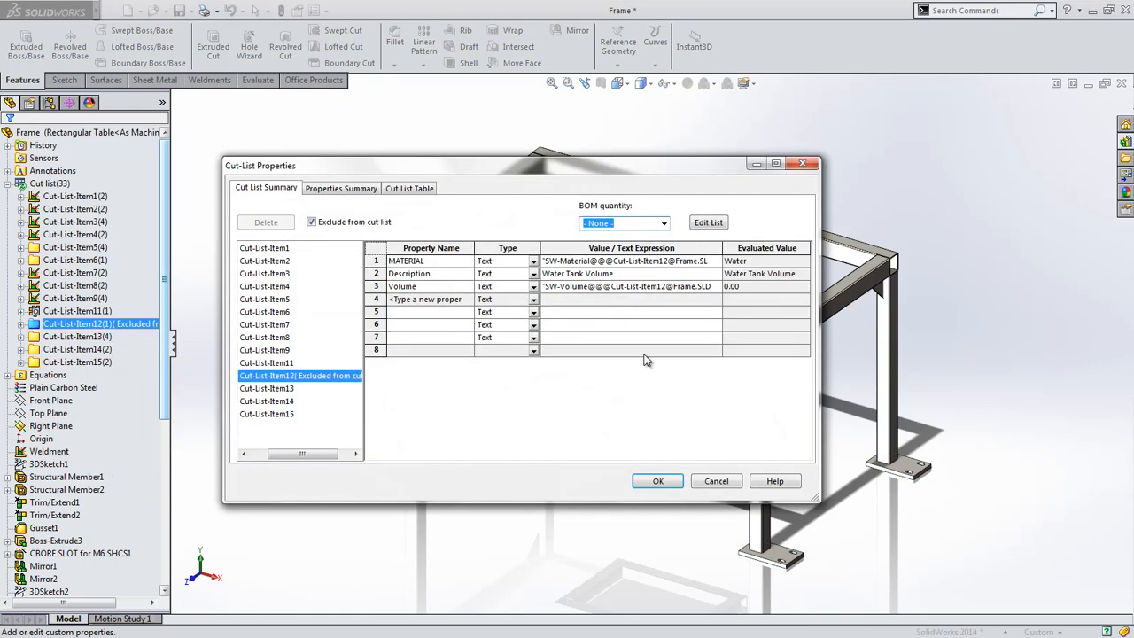
left_click(716, 289)
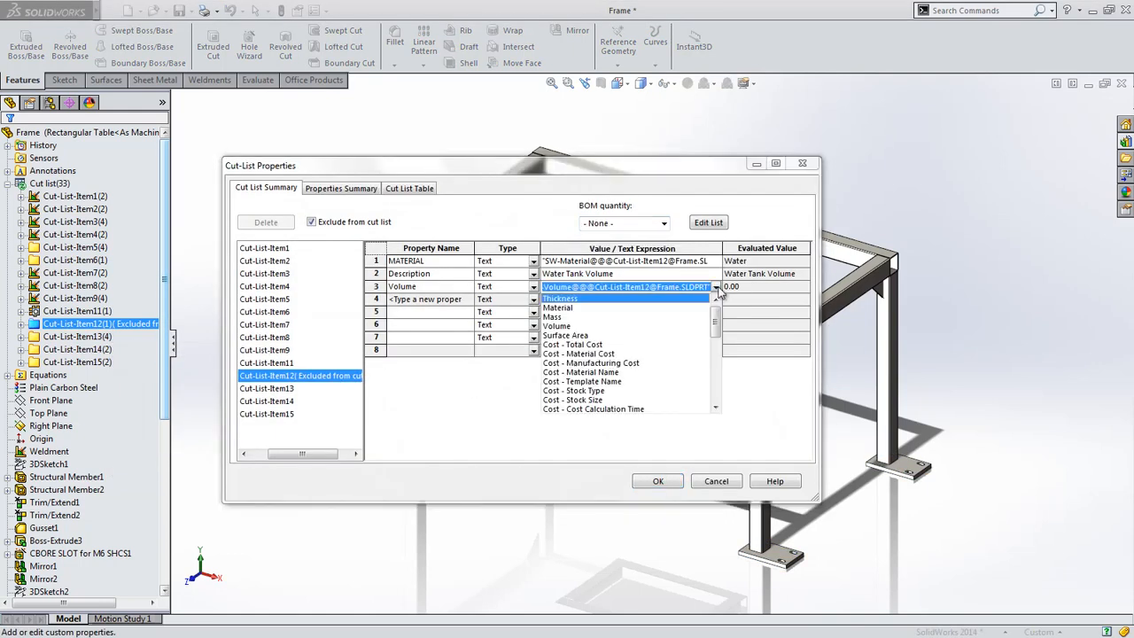
left_click(558, 326)
left_click(662, 483)
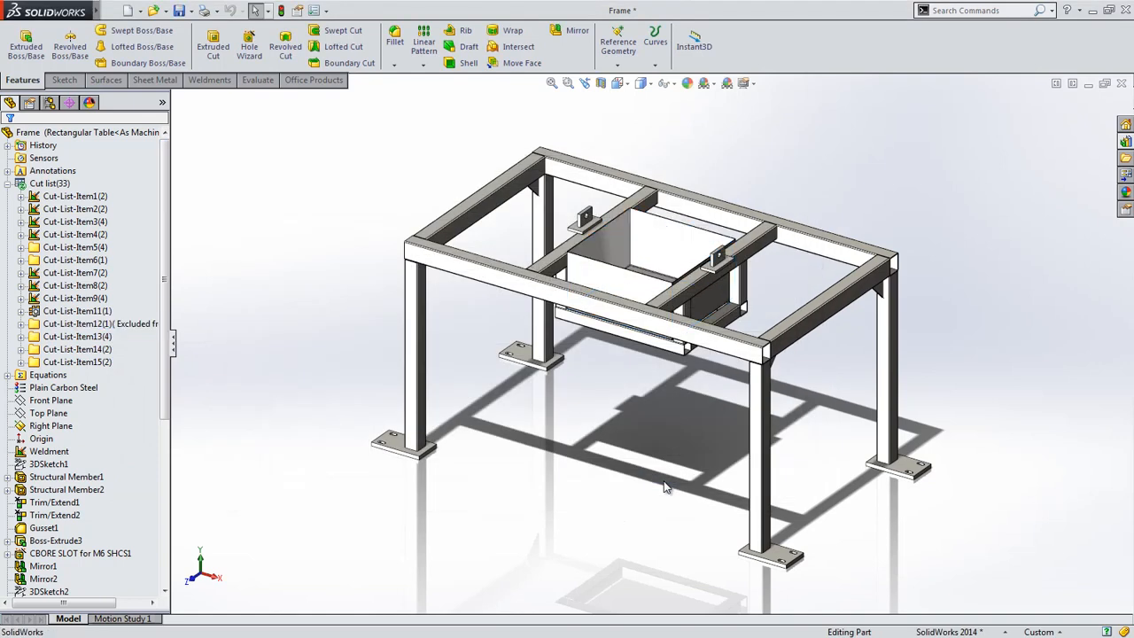
Review the cut-list properties of Cut-List-Item13, the mounting foot pads.
right_click(112, 340)
left_click(147, 364)
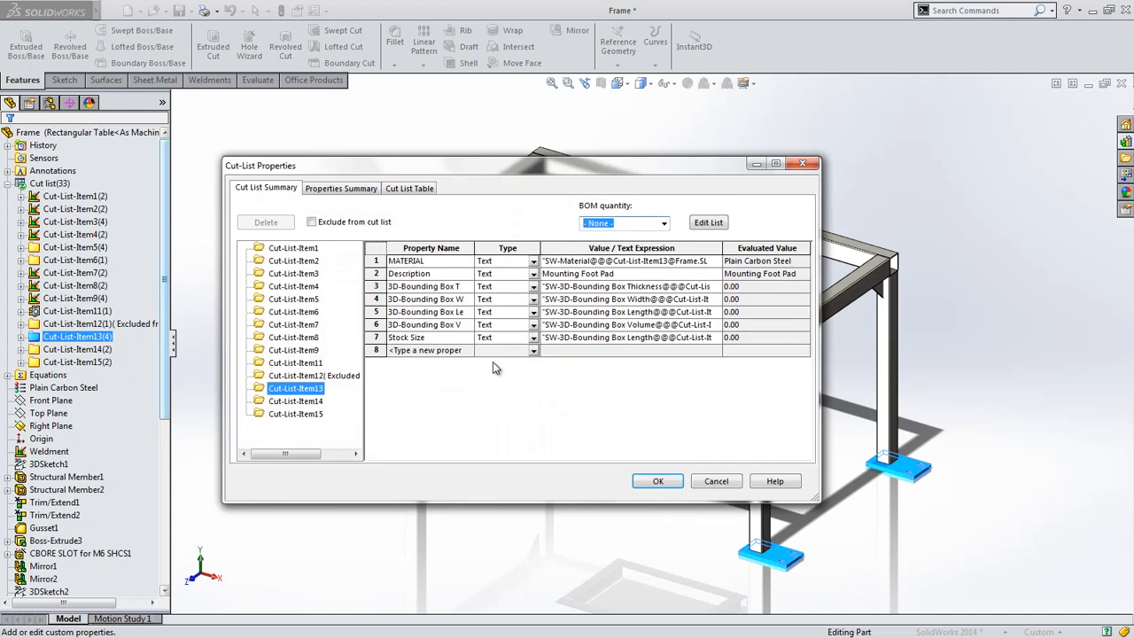
left_click(657, 480)
Insert the front-left foot pad body into a new part with its cut list properties copied to file properties, and inspect the part's custom properties.
left_click(397, 446)
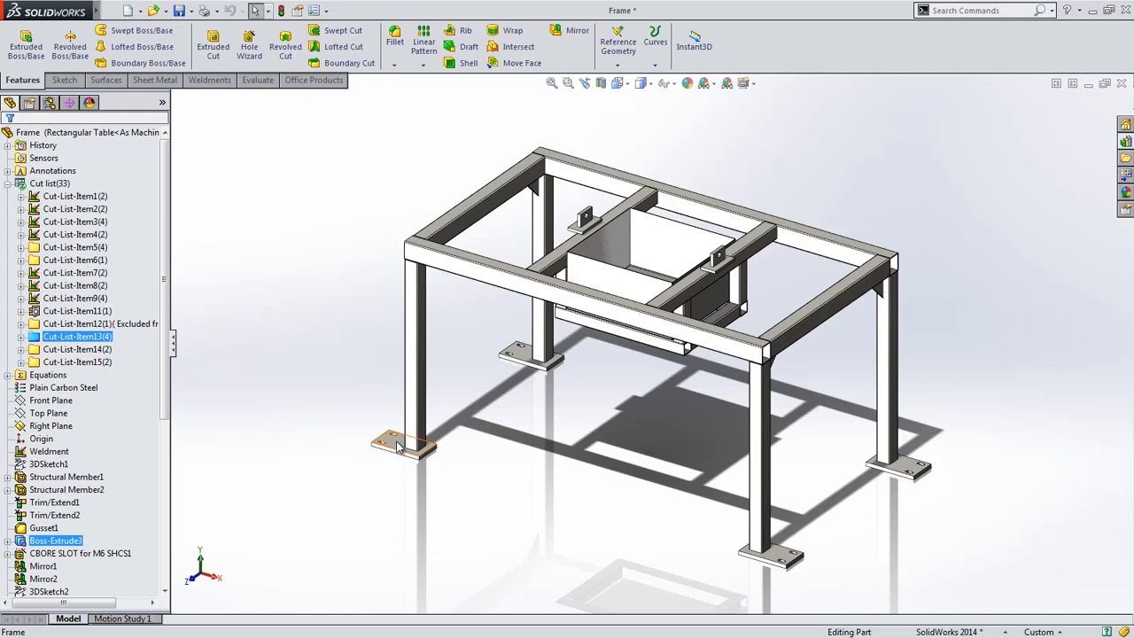
right_click(397, 446)
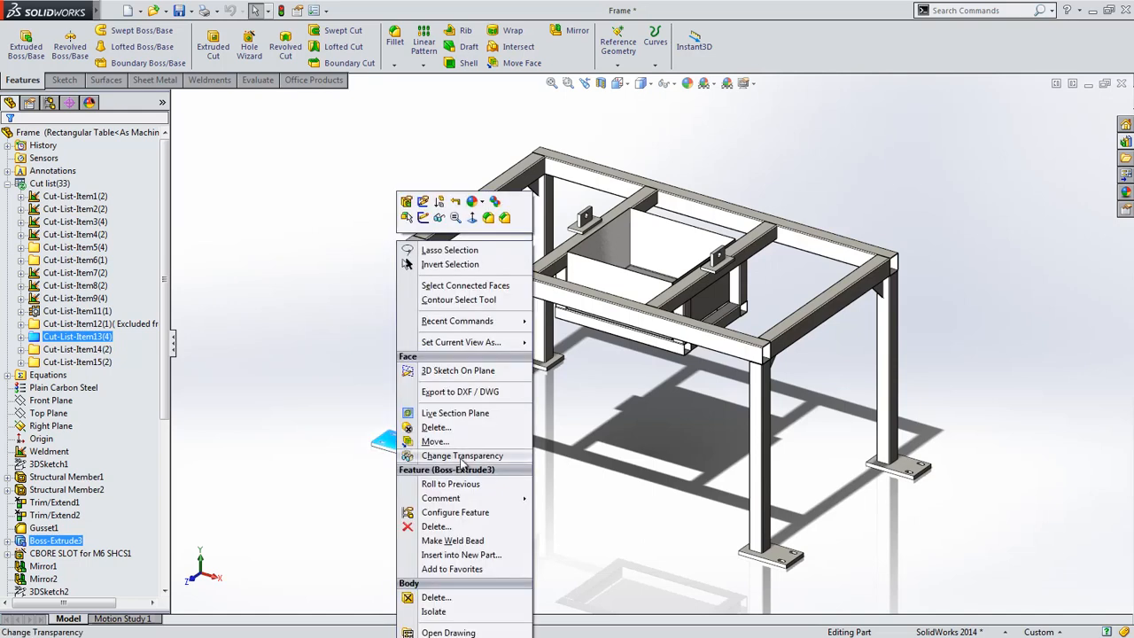
left_click(472, 559)
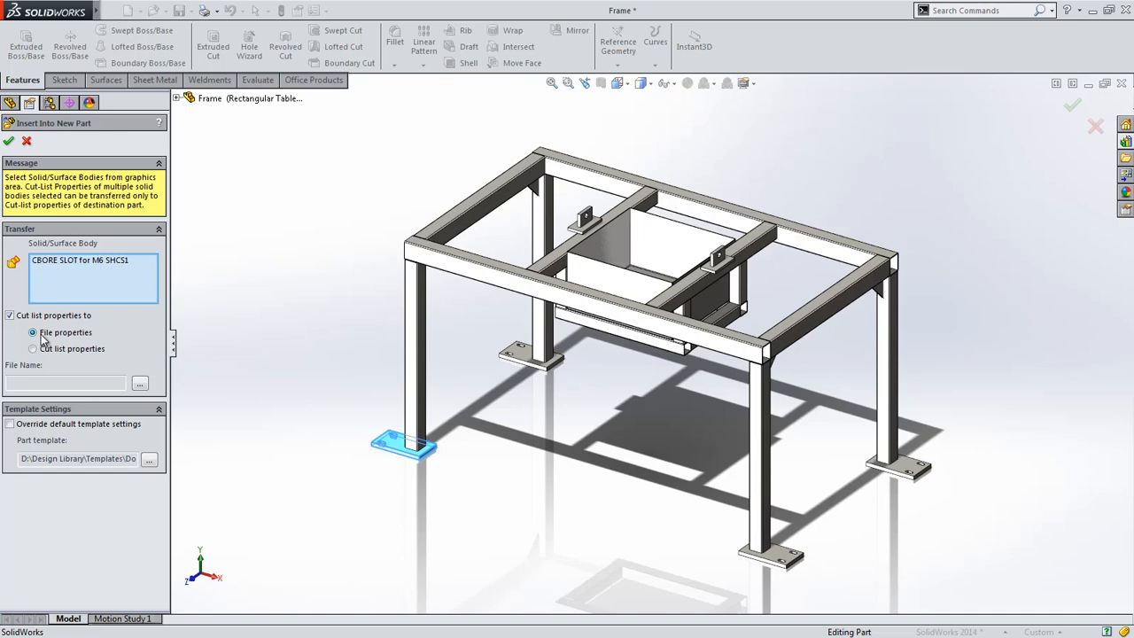
right_click(373, 340)
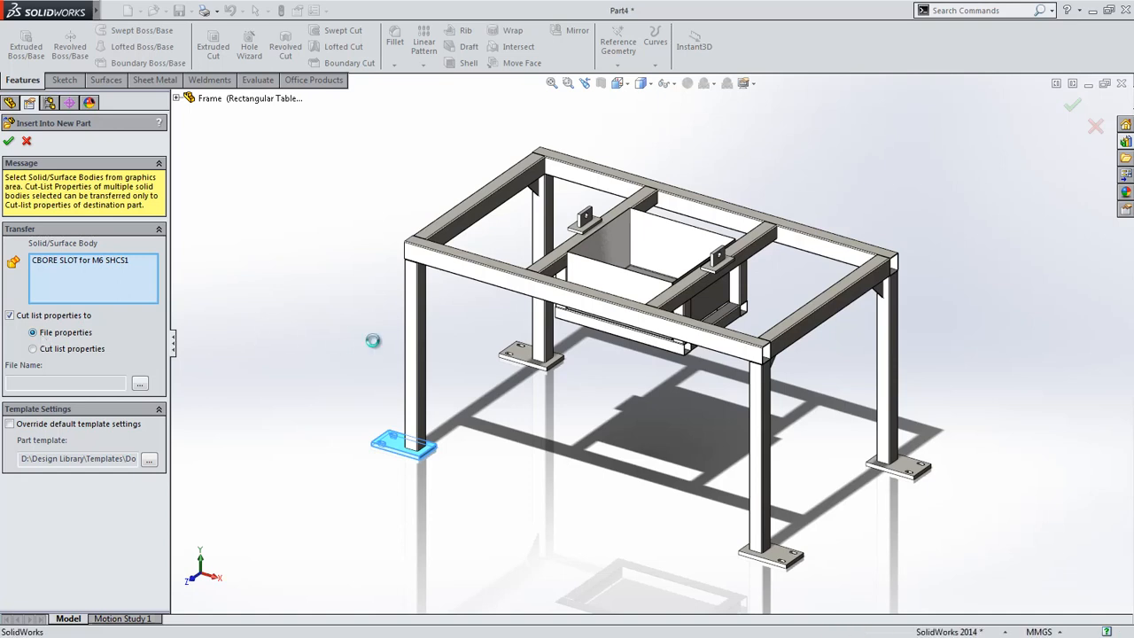
key("Return")
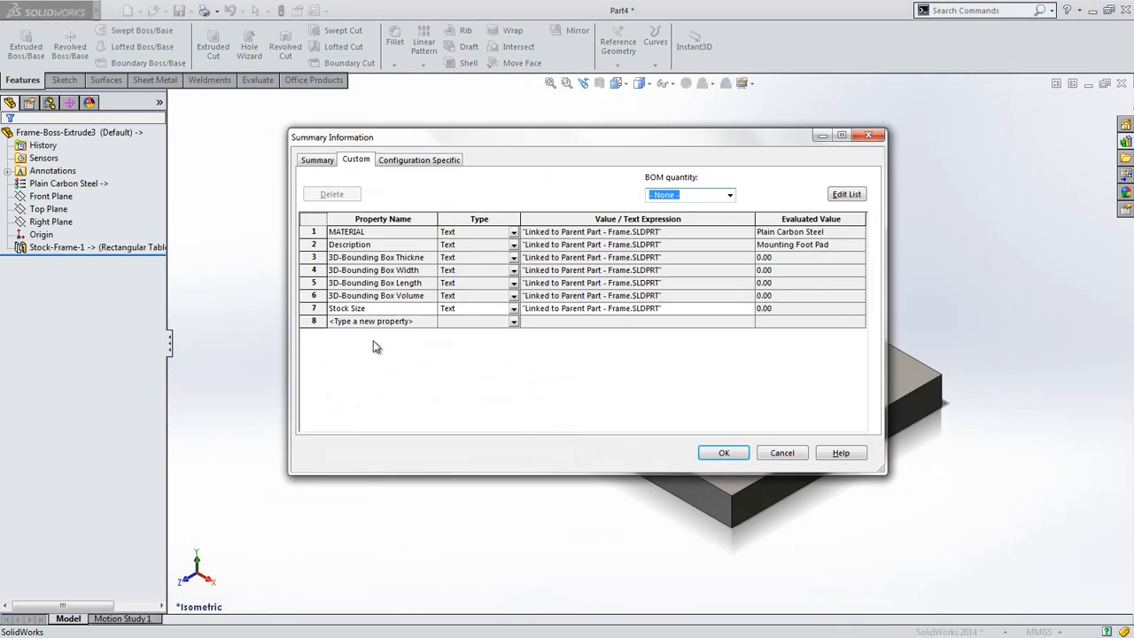
left_click(603, 236)
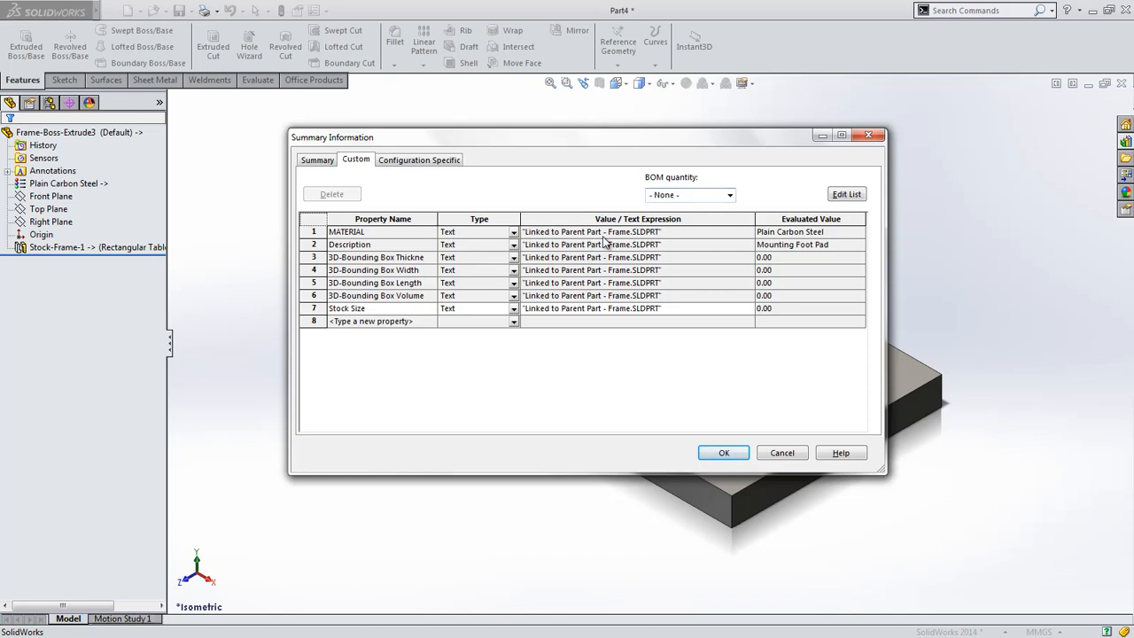